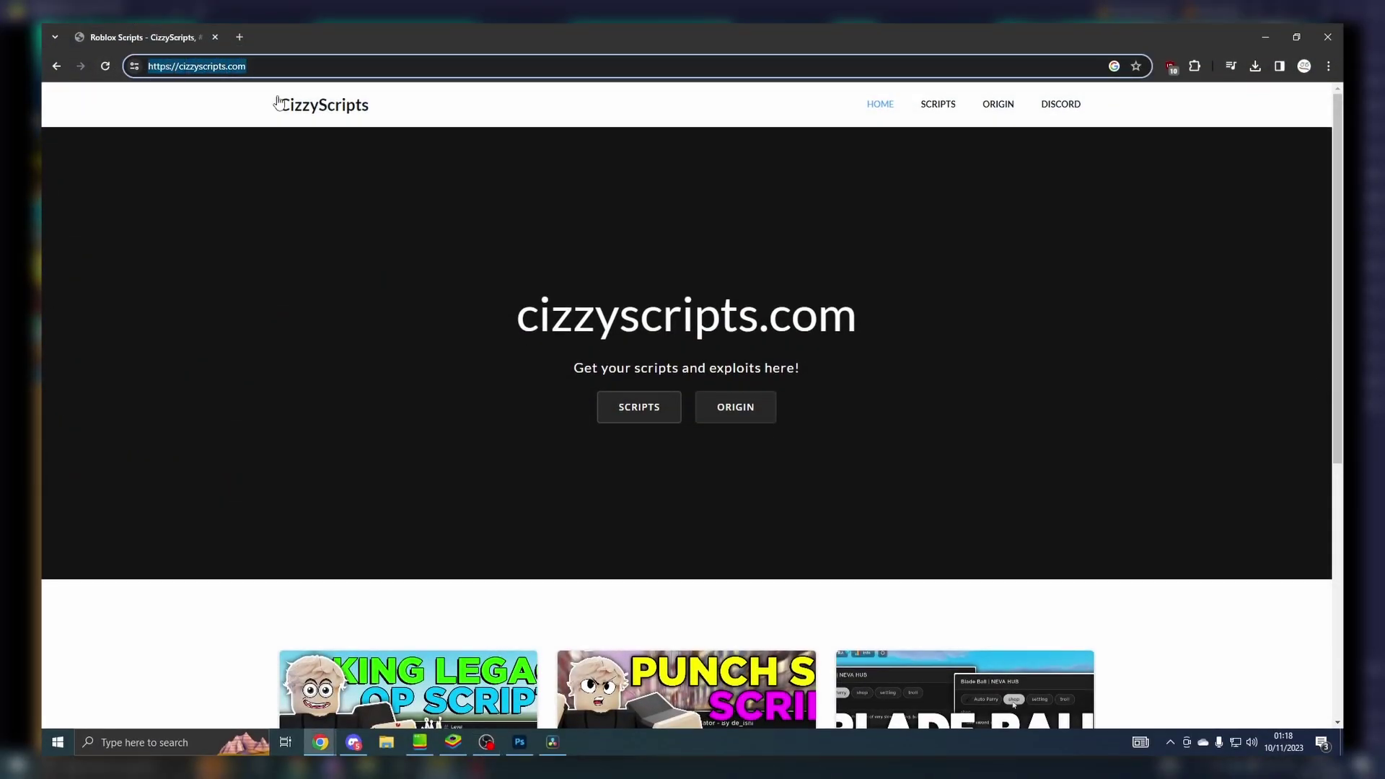
Step: Go from the full script list to the Punch Simulator script post
left_click(638, 407)
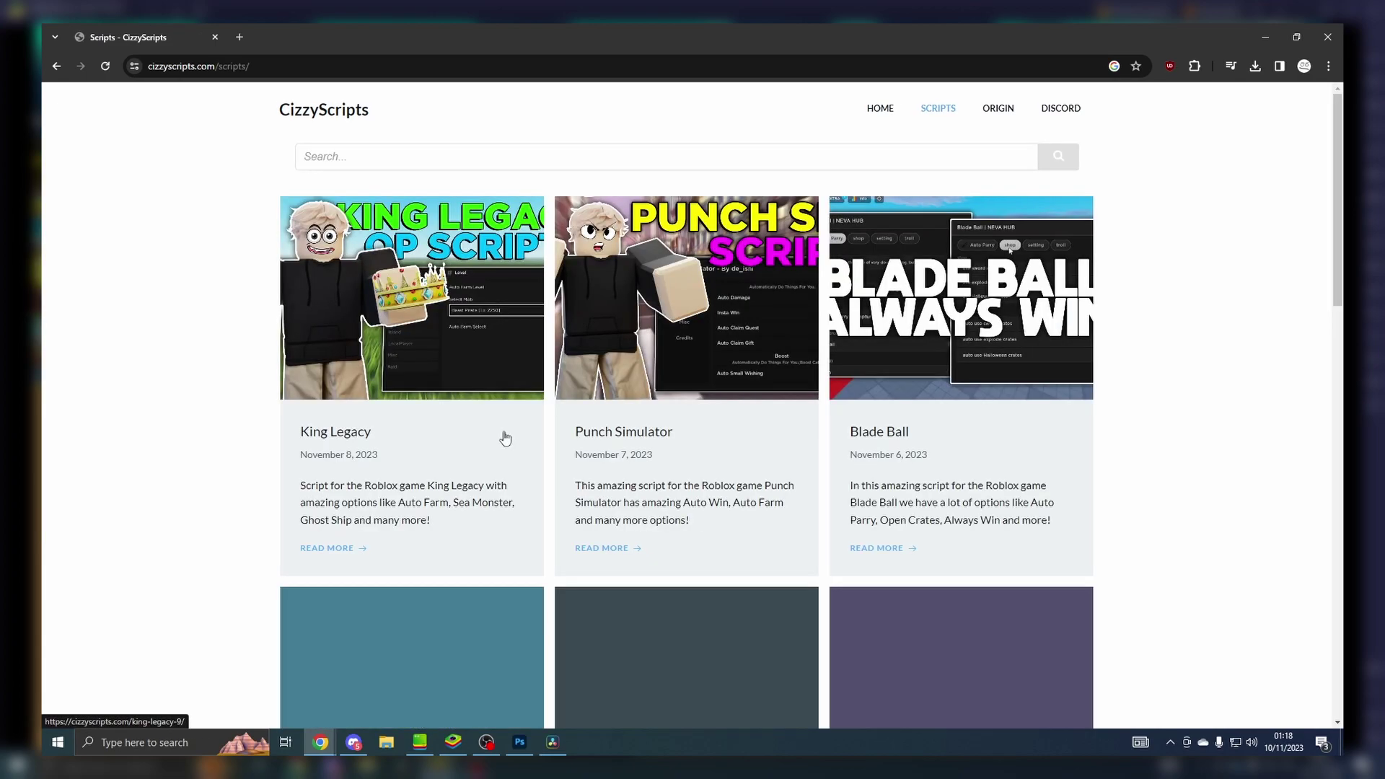
left_click(604, 435)
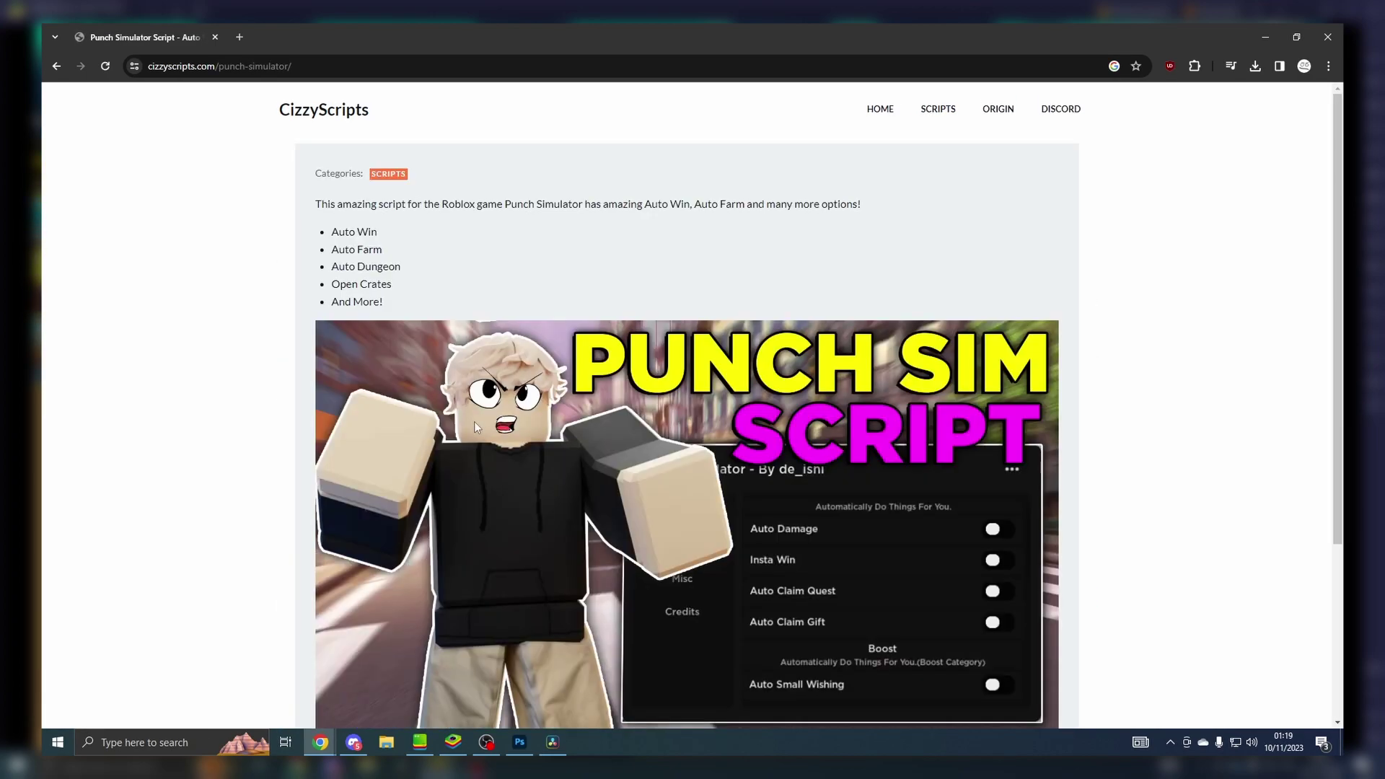
scroll(474, 422, "down", 5)
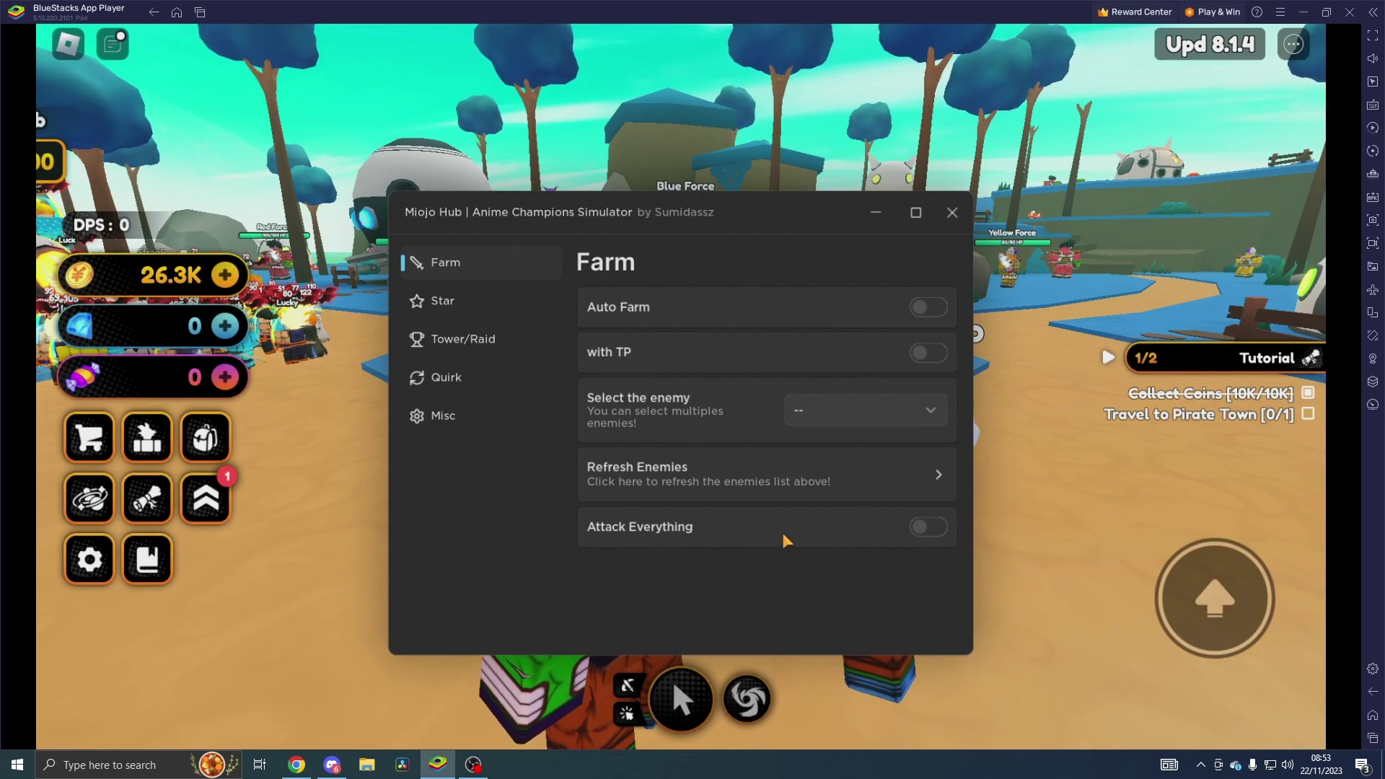
Step: Show Miojo Hub's Star page, with Auto Egg and the egg count
left_click(438, 300)
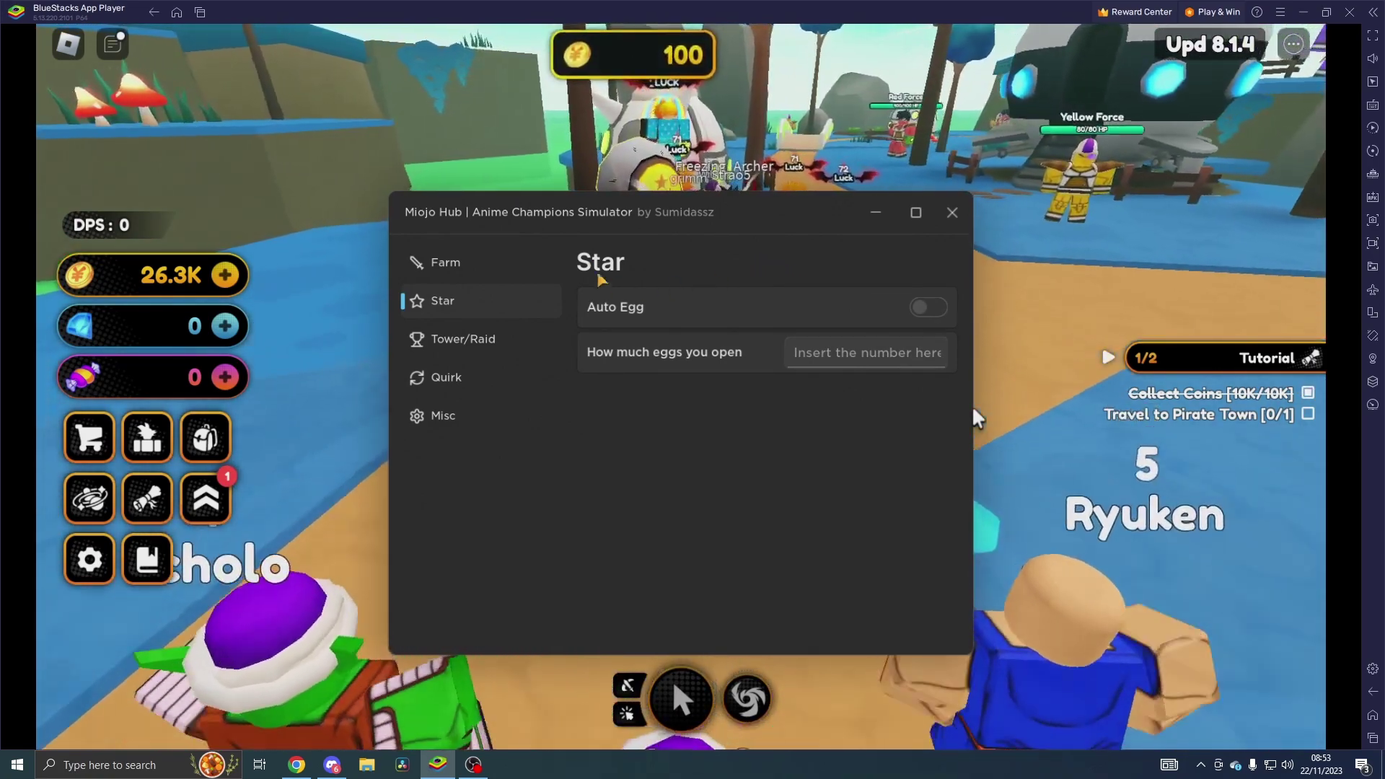
Step: Toggle Auto Egg off and on, and edit the 'How much eggs you open' field
left_click(922, 306)
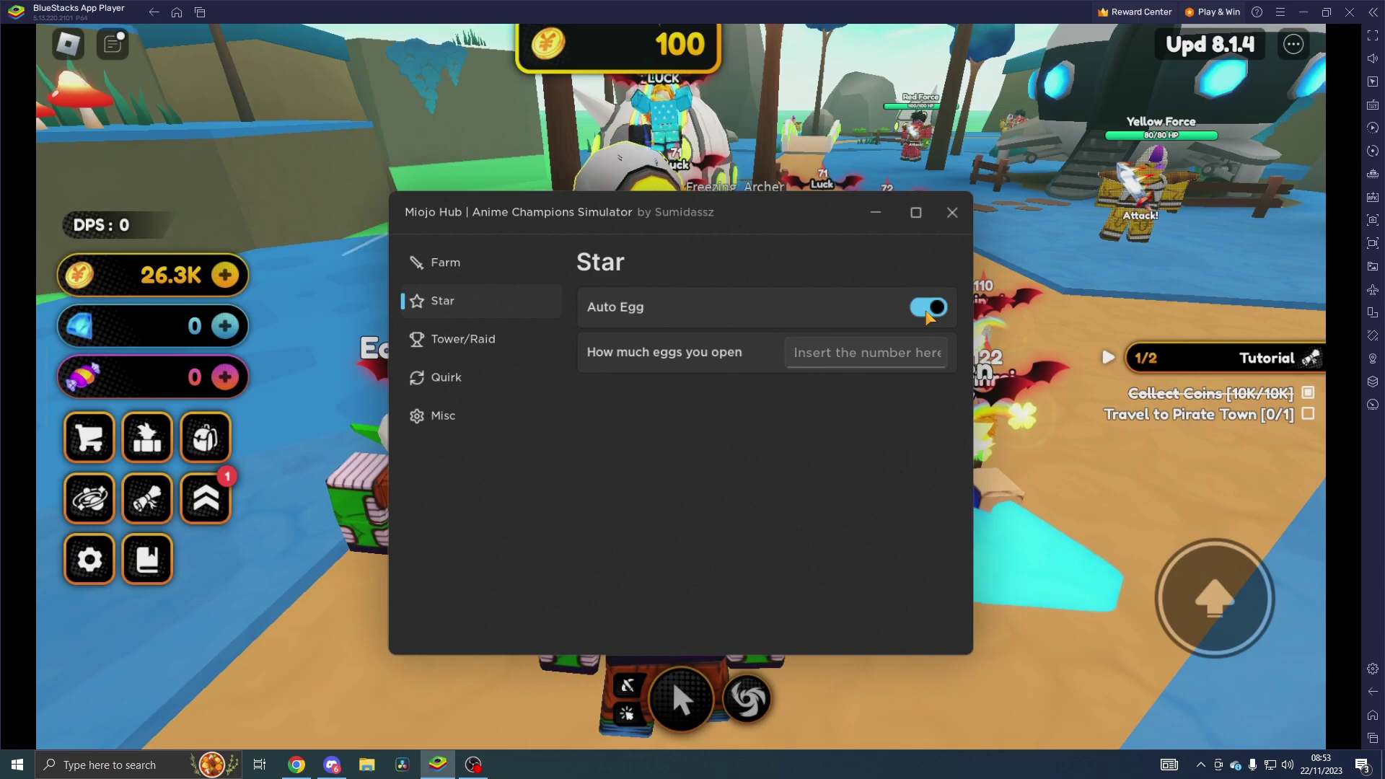
left_click(928, 309)
left_click(865, 354)
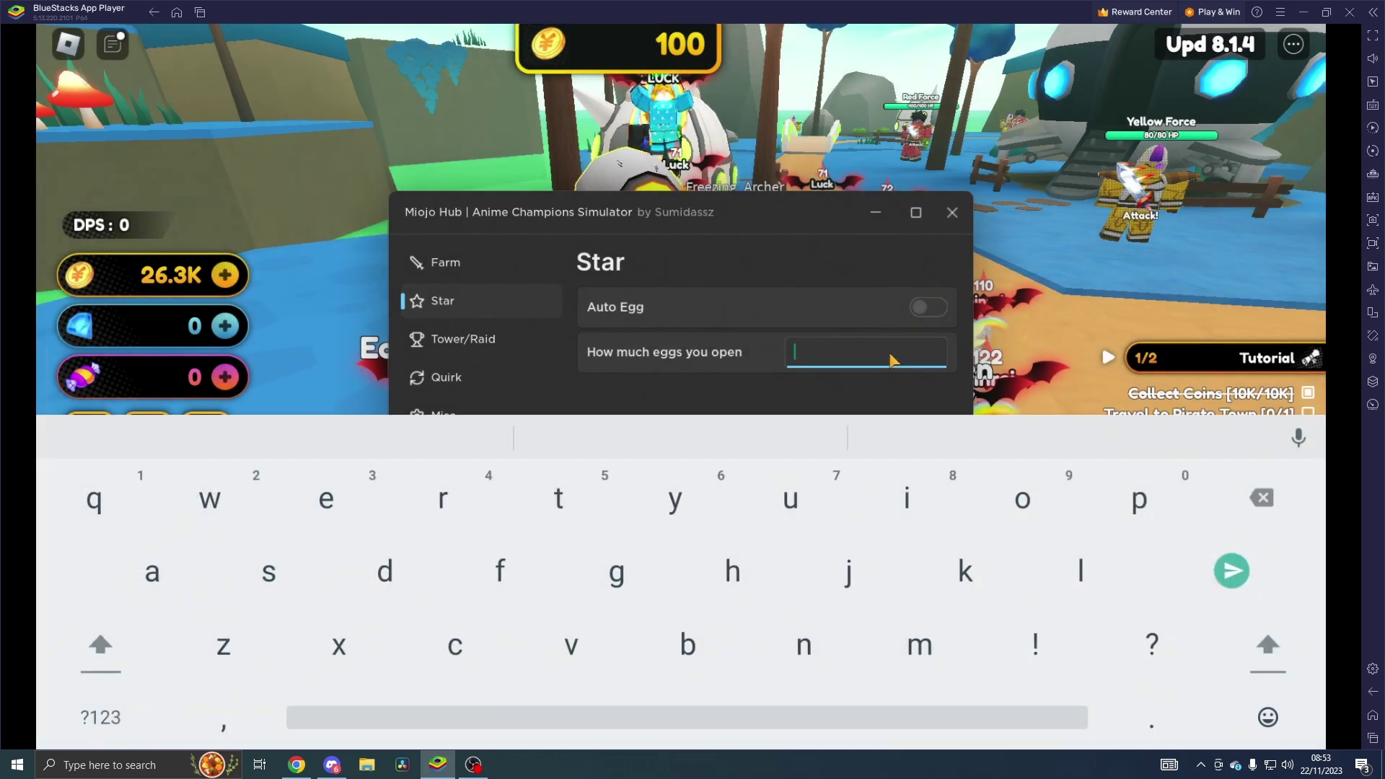
type("1")
key("Return")
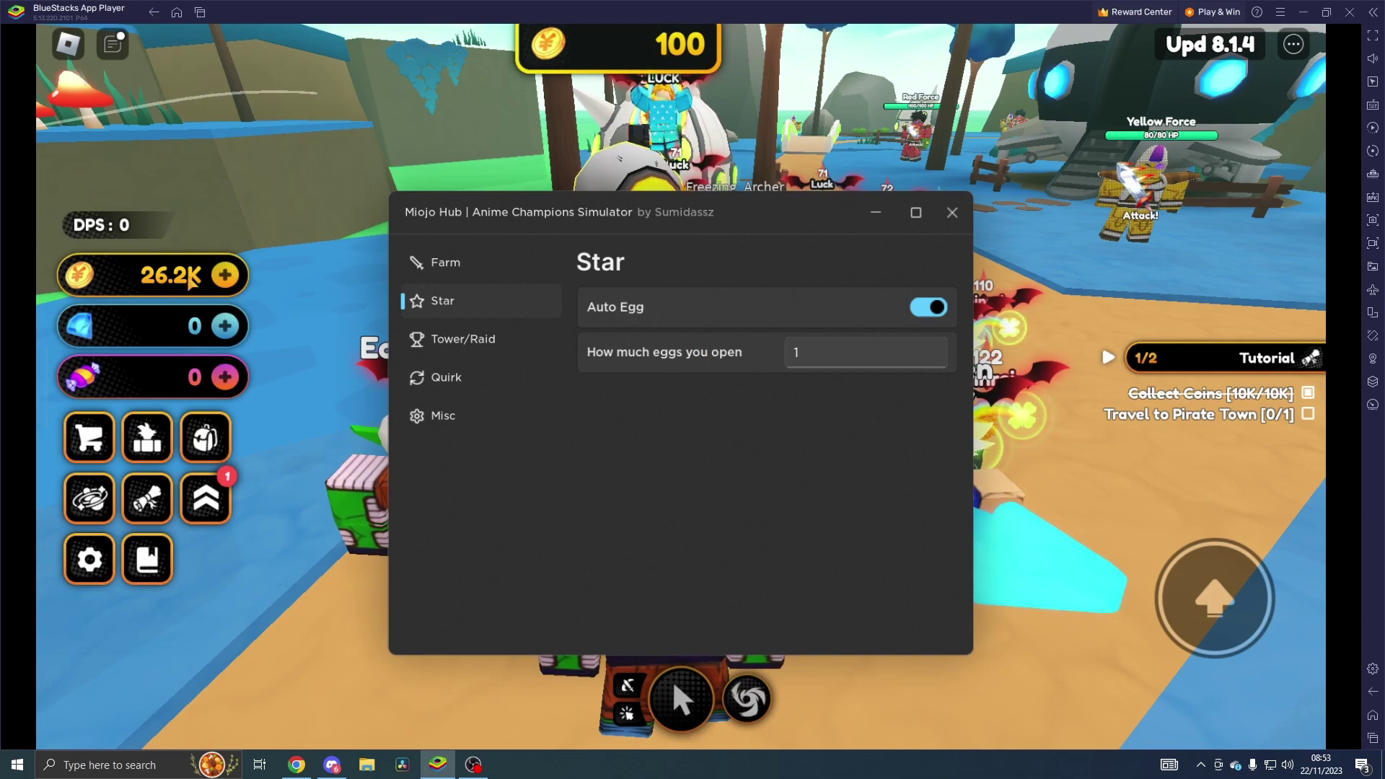
left_click(927, 307)
left_click(864, 347)
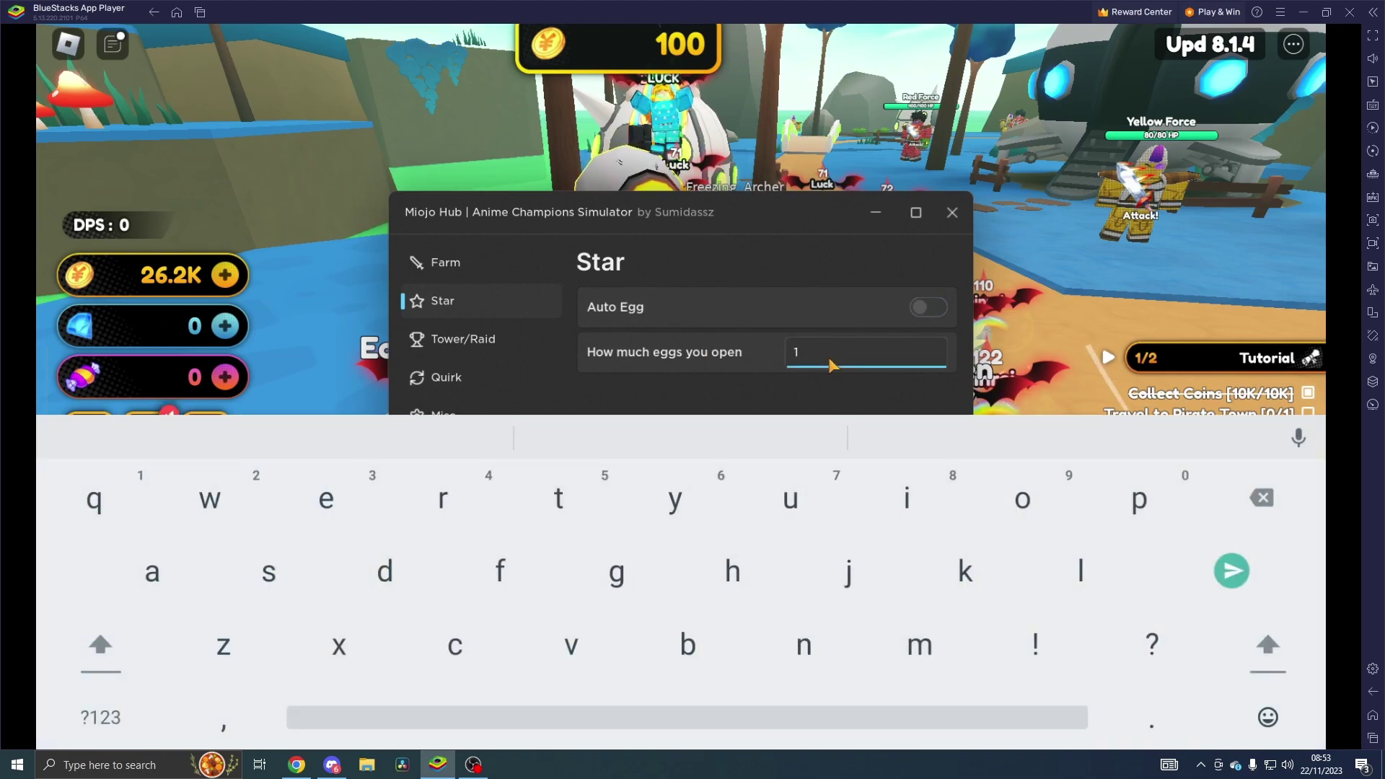
type("10")
key("Return")
Step: Set the egg count to 1 with Auto Egg switched on
left_click(828, 357)
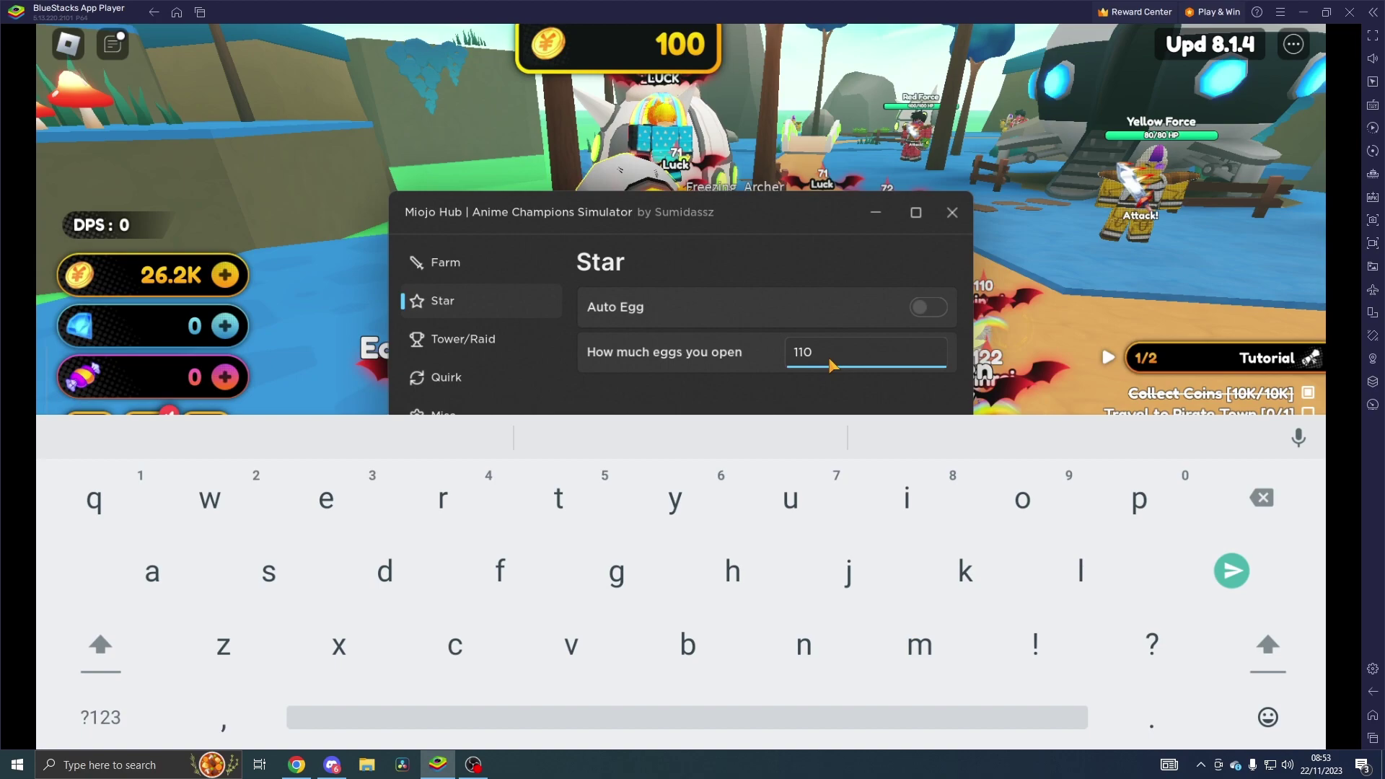
type("5")
key("Return")
left_click(928, 306)
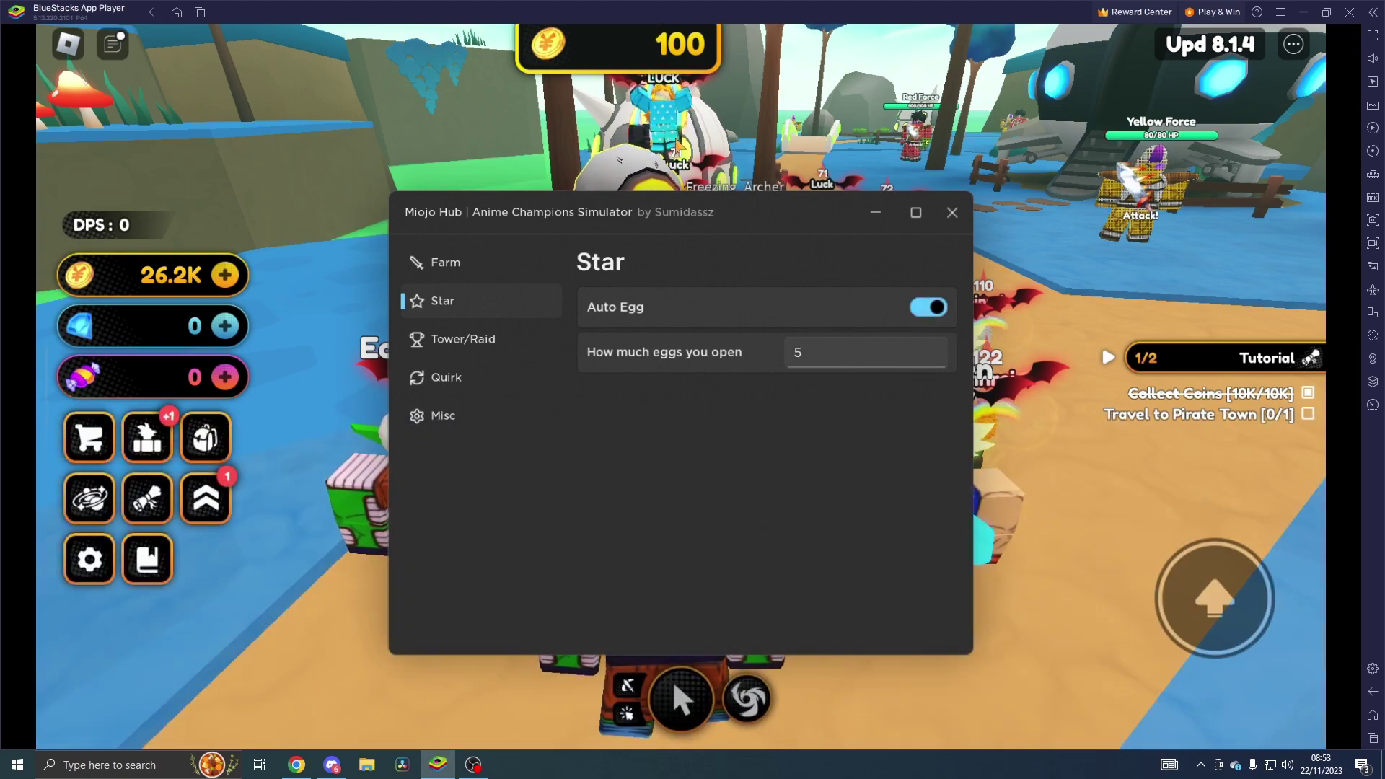
left_click_drag(654, 159, 748, 146)
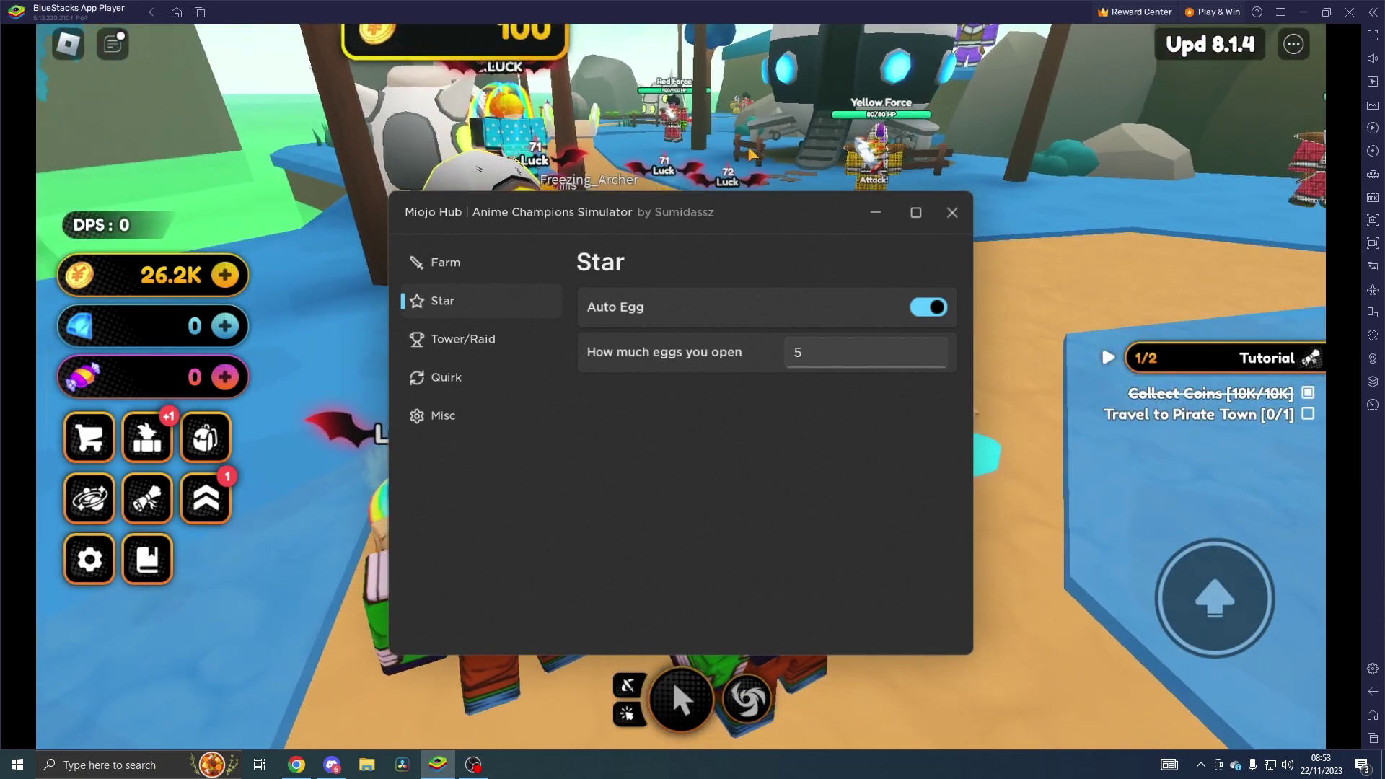
left_click(846, 351)
type("1")
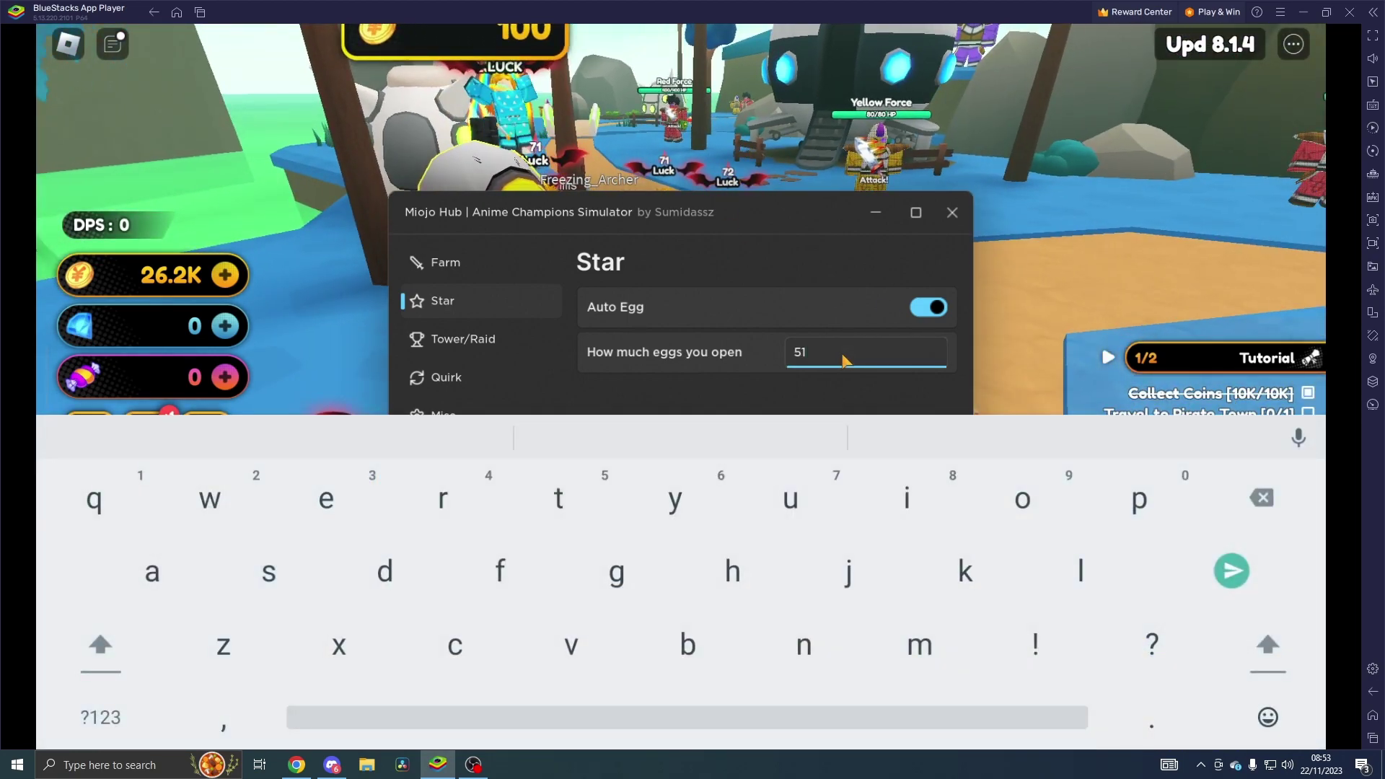
key("Return")
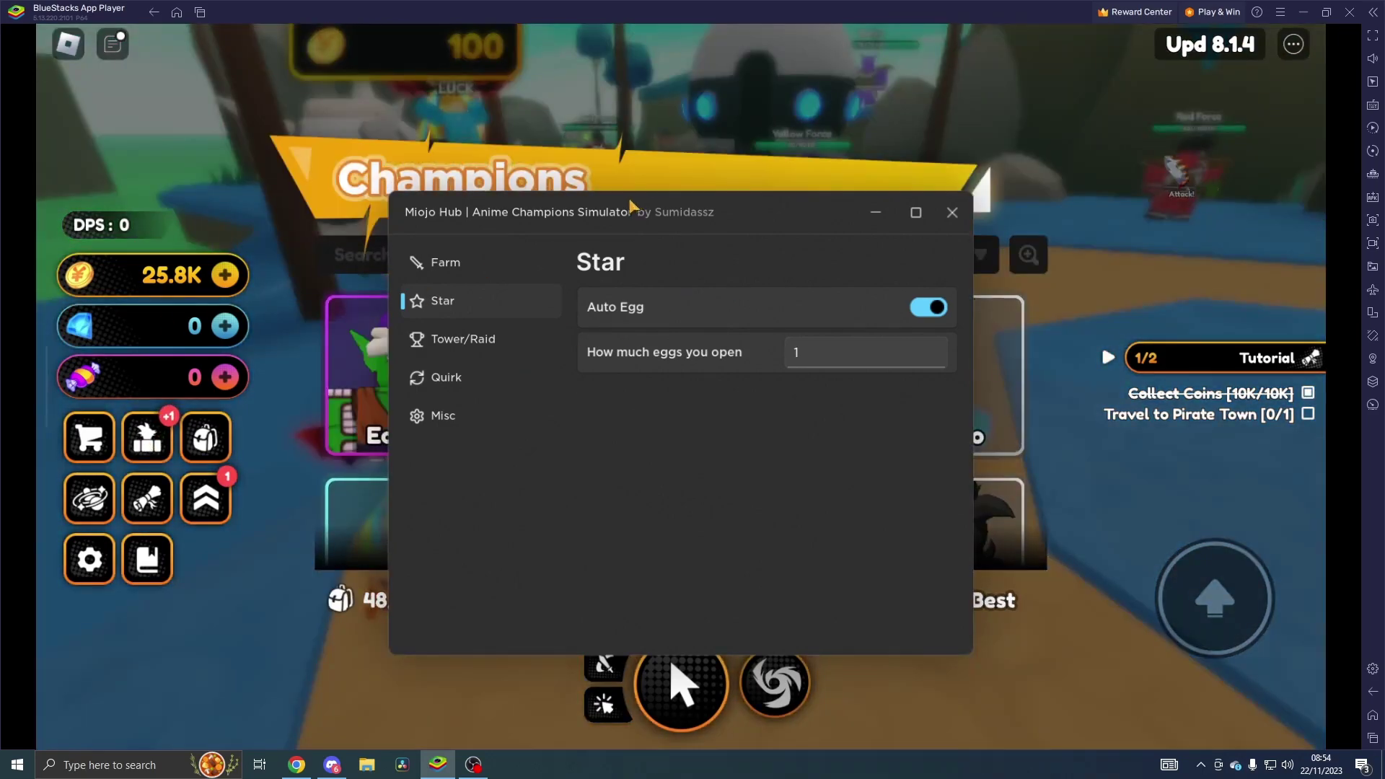
left_click_drag(693, 213, 1282, 247)
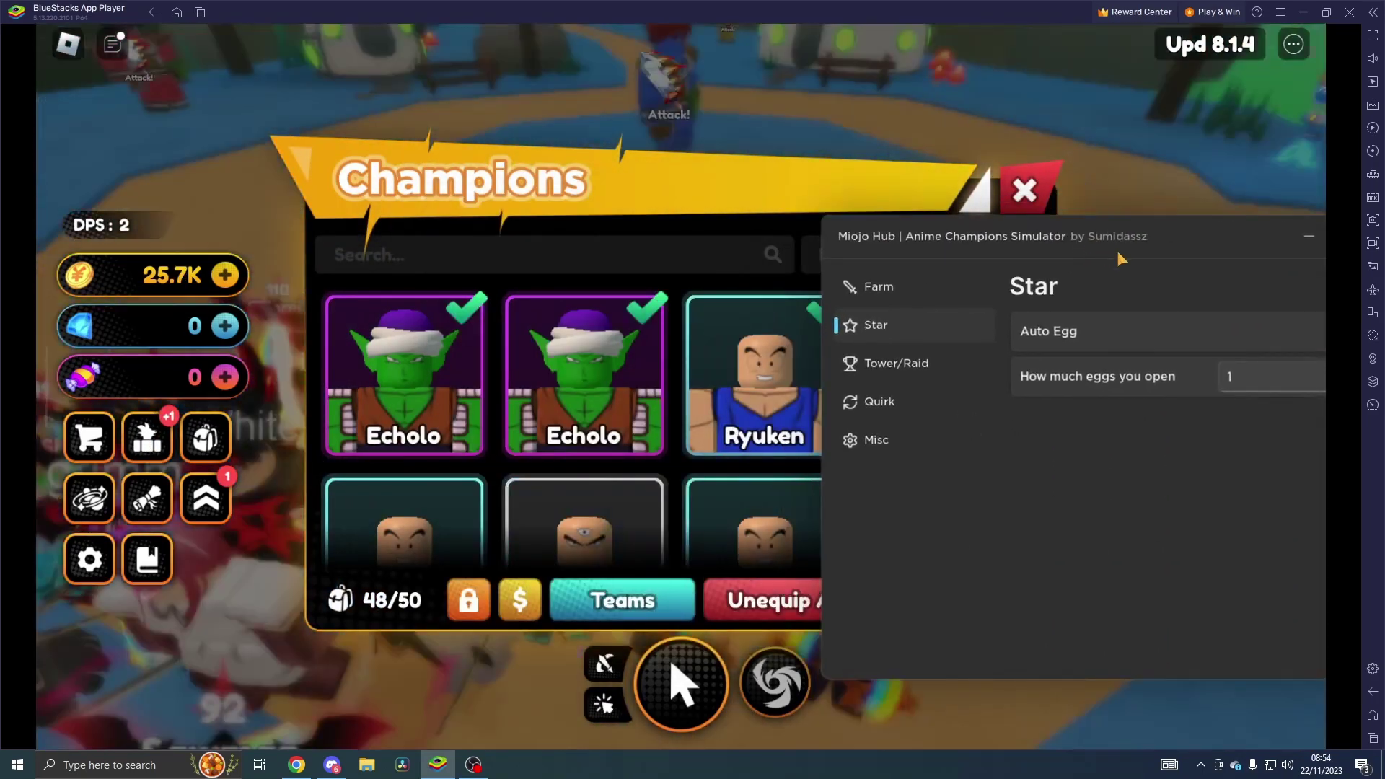
scroll(863, 432, "down", 4)
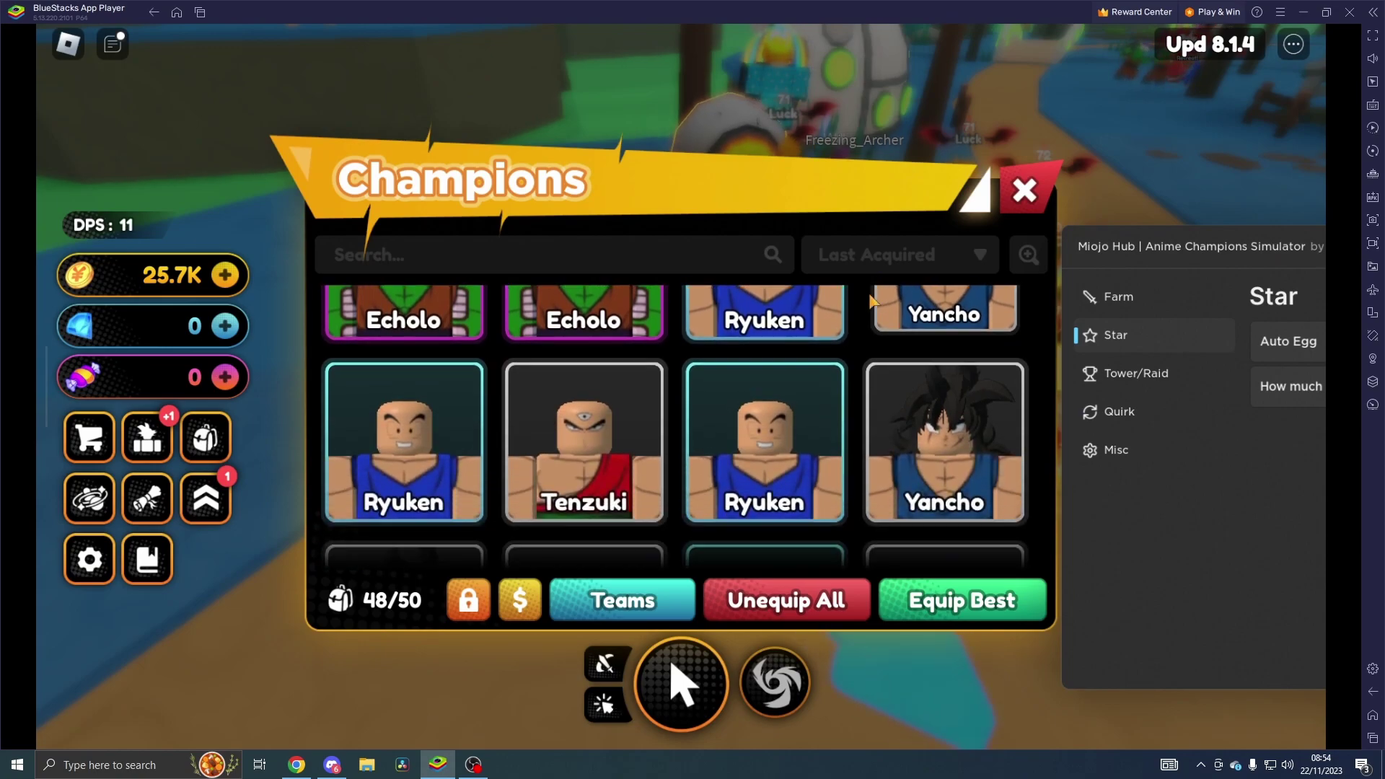
scroll(864, 261, "down", 3)
scroll(864, 261, "down", 3)
scroll(863, 259, "down", 3)
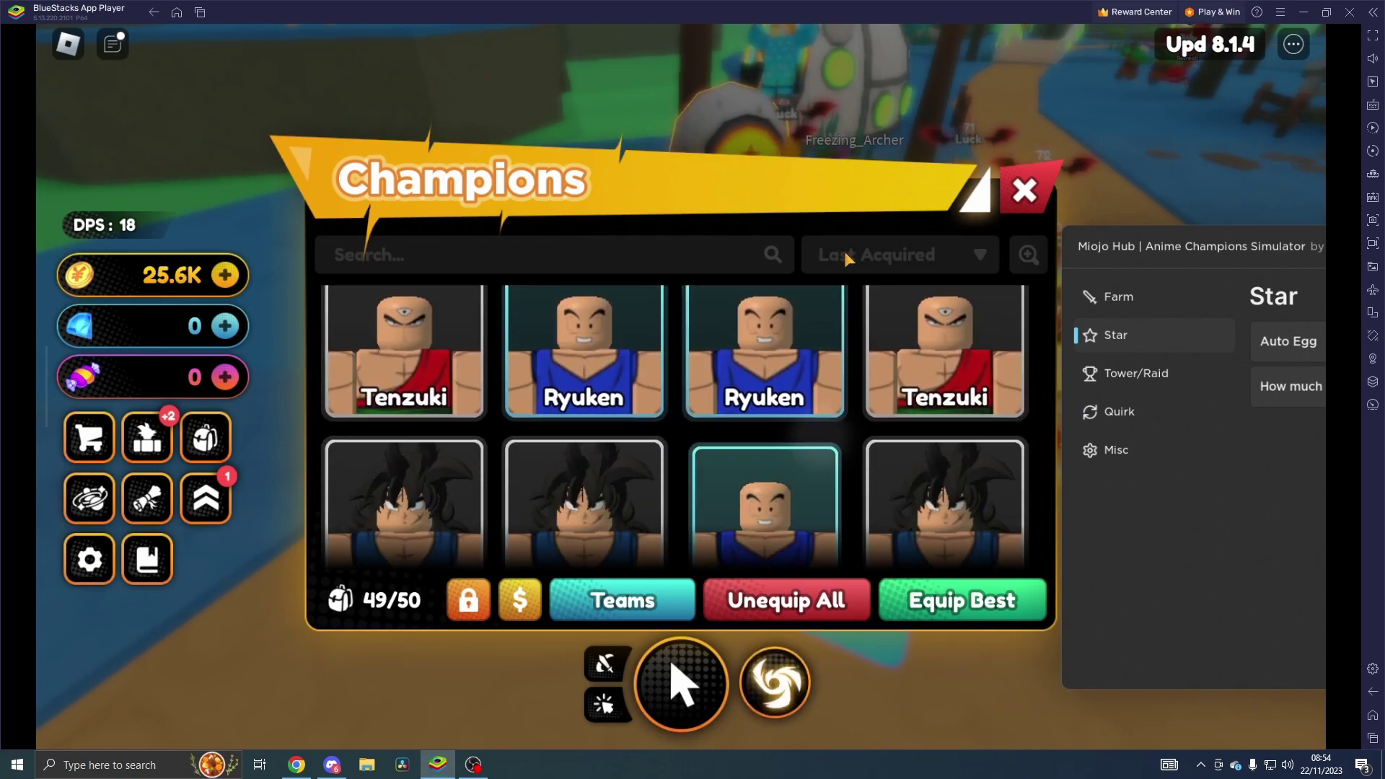
scroll(864, 259, "down", 3)
scroll(864, 259, "up", 3)
scroll(850, 280, "up", 3)
scroll(848, 316, "up", 3)
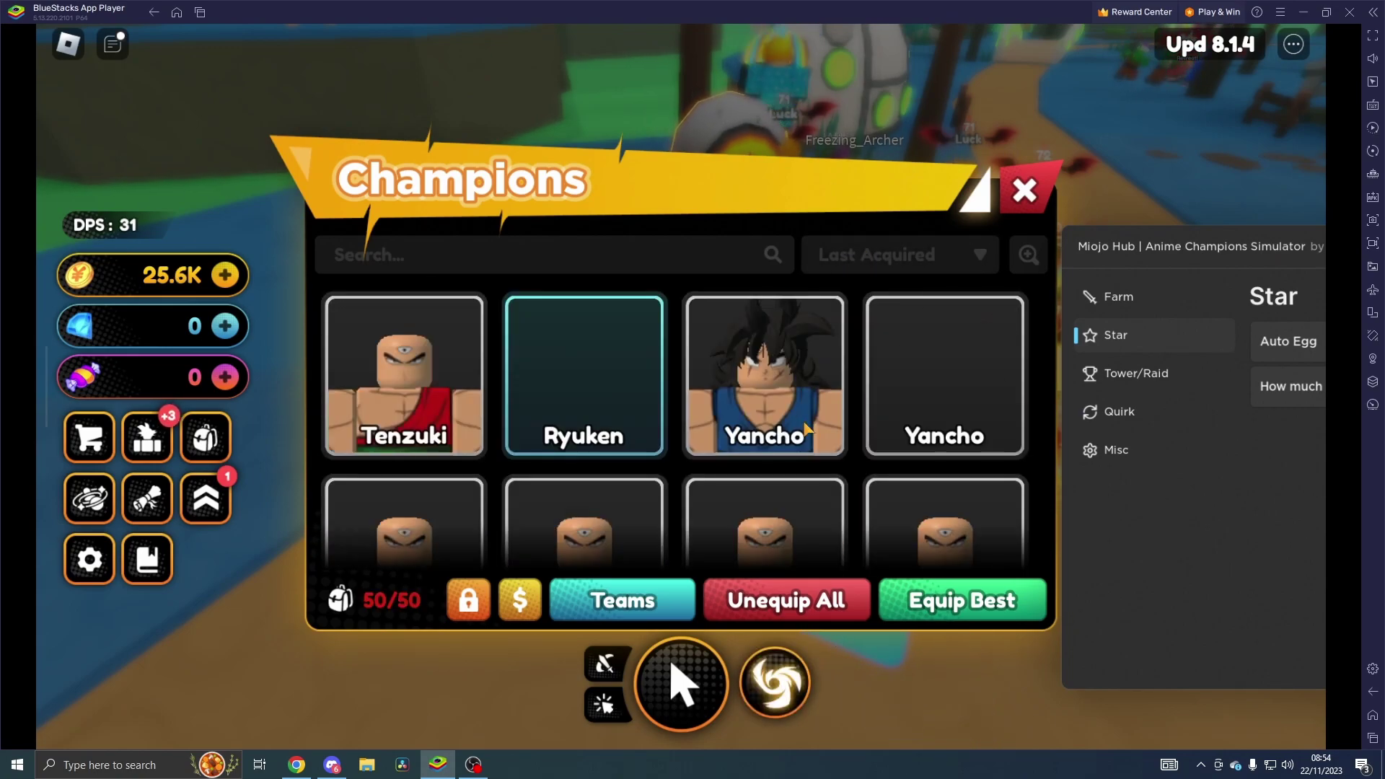
scroll(849, 315, "up", 3)
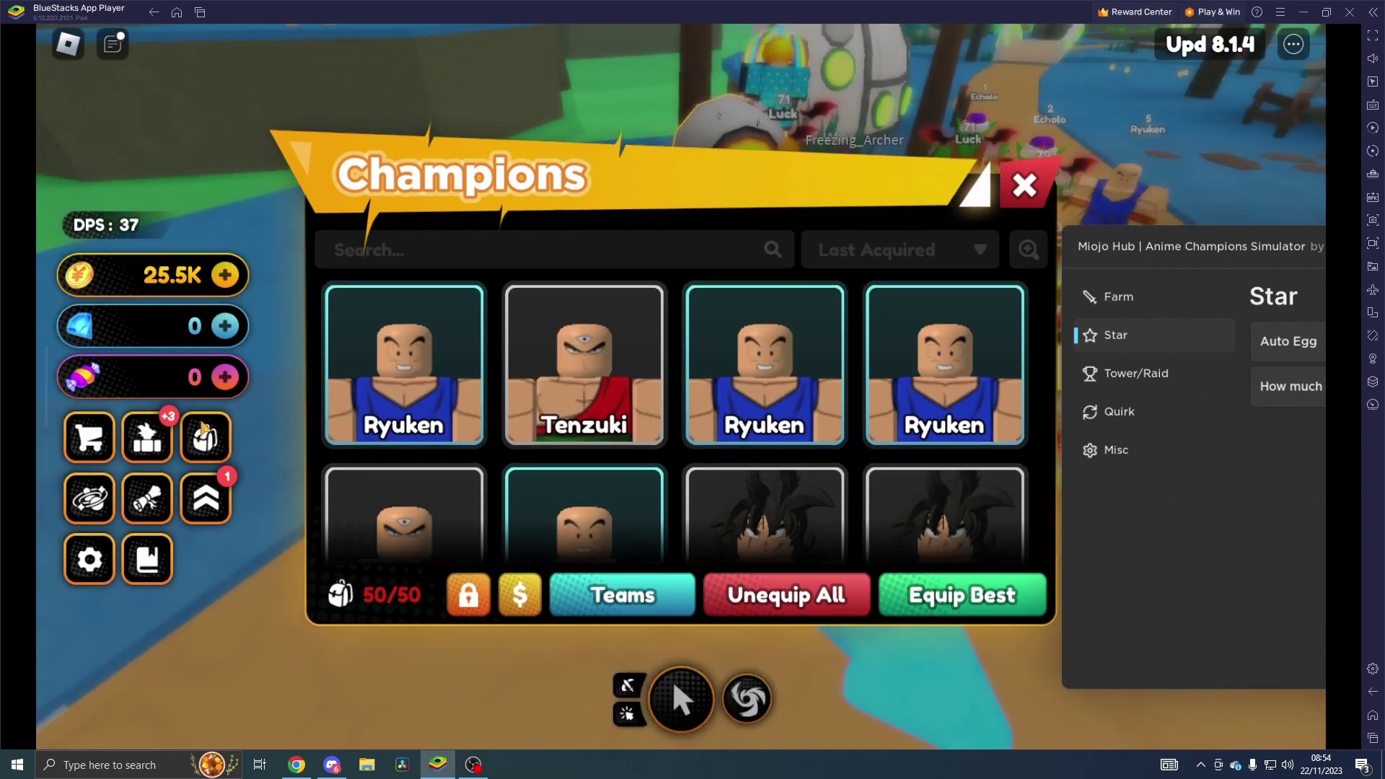
left_click(1024, 191)
left_click_drag(1142, 246, 494, 216)
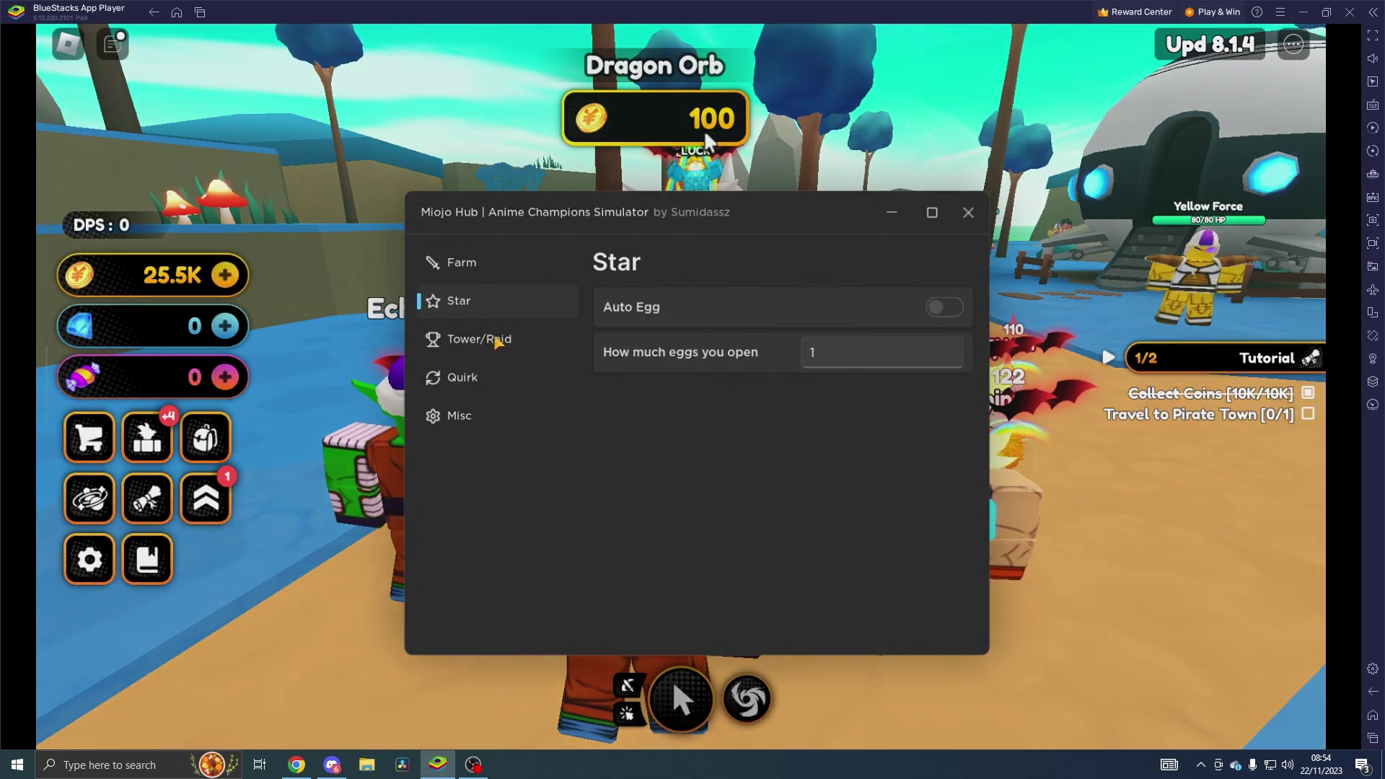
Step: Look over the Tower/Raid options, then bring up the Quirk reroll page
left_click(479, 338)
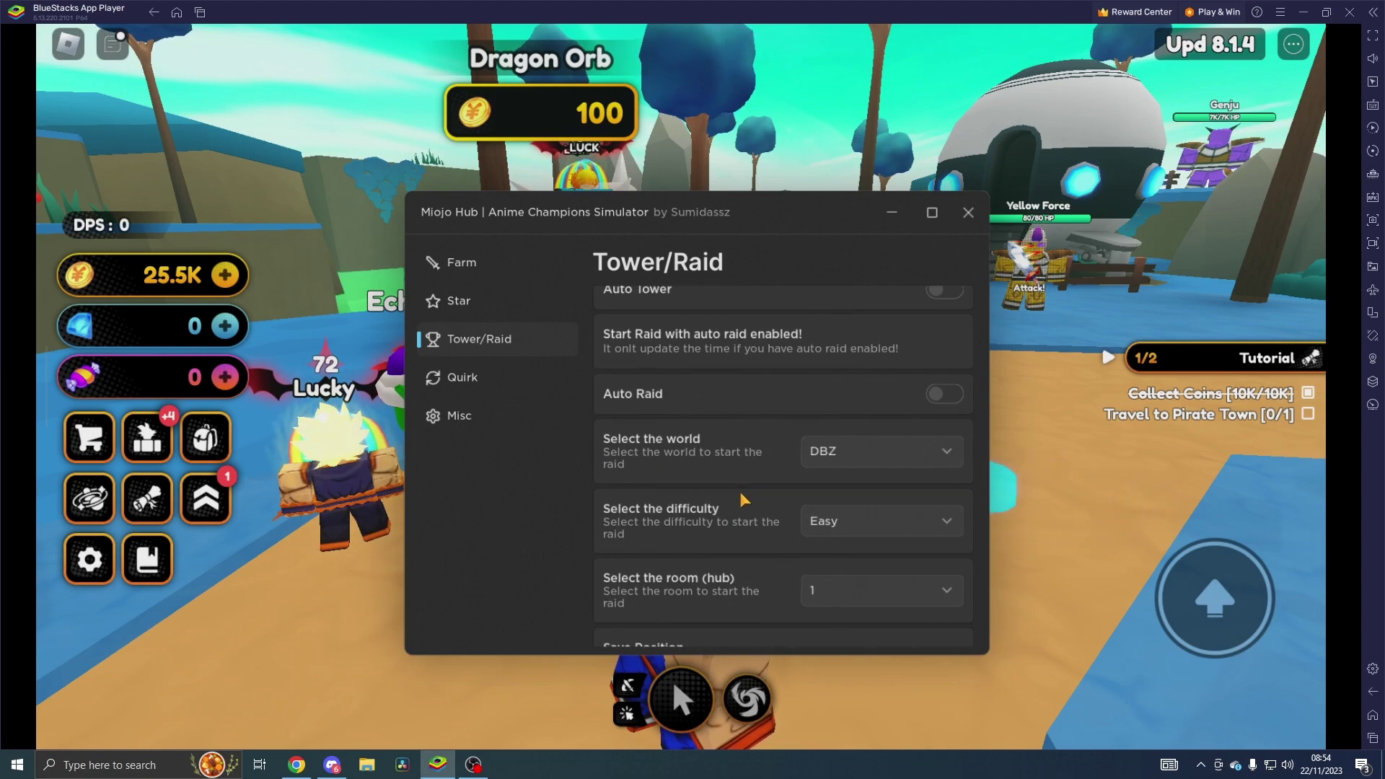
scroll(759, 564, "down", 2)
scroll(736, 569, "down", 1)
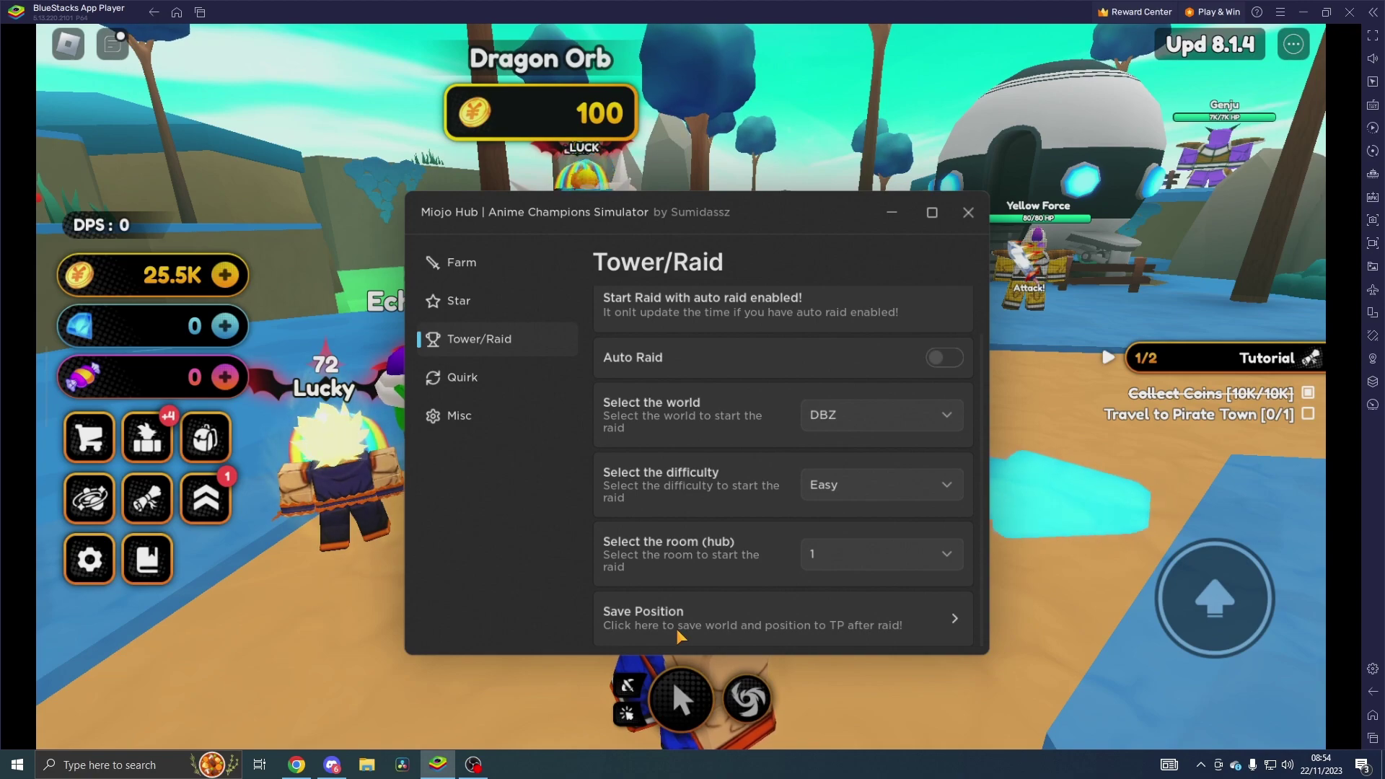
left_click(462, 377)
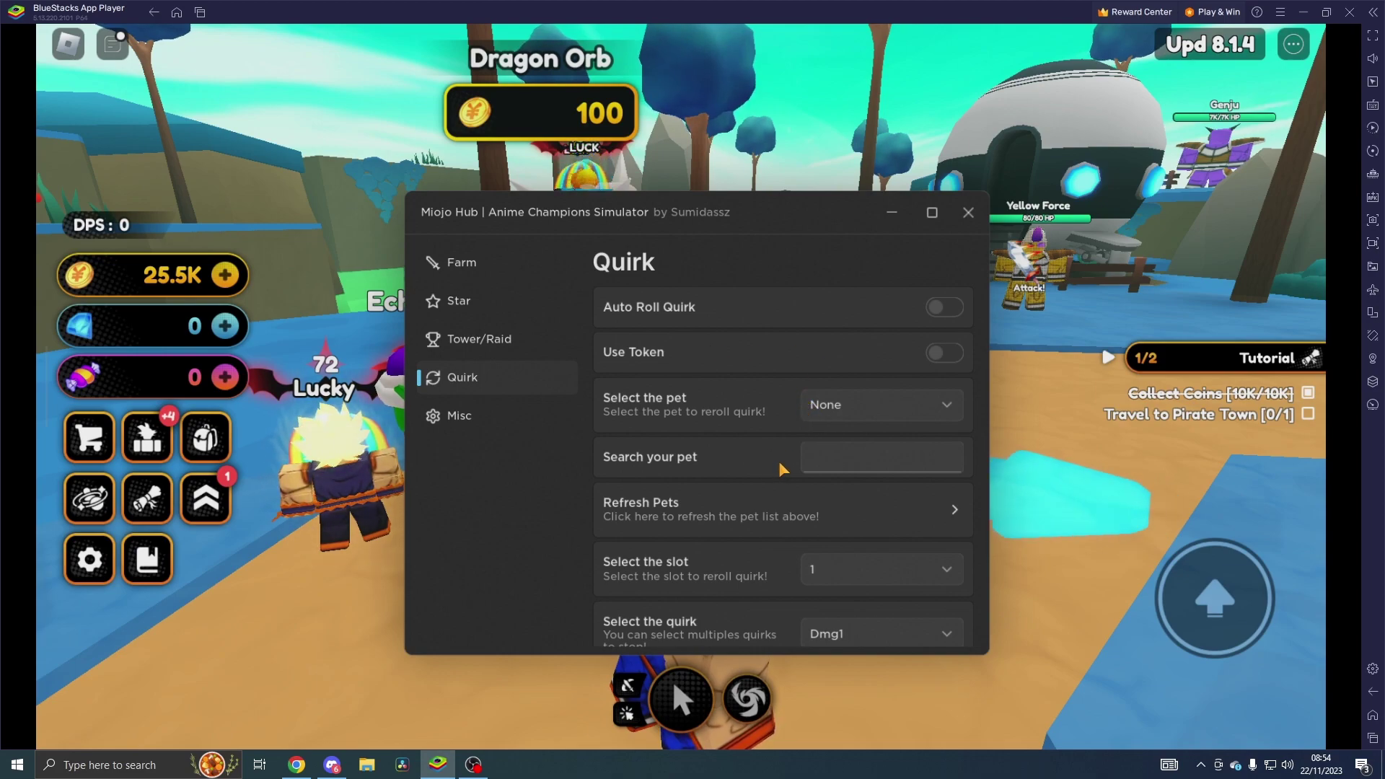
scroll(715, 466, "down", 1)
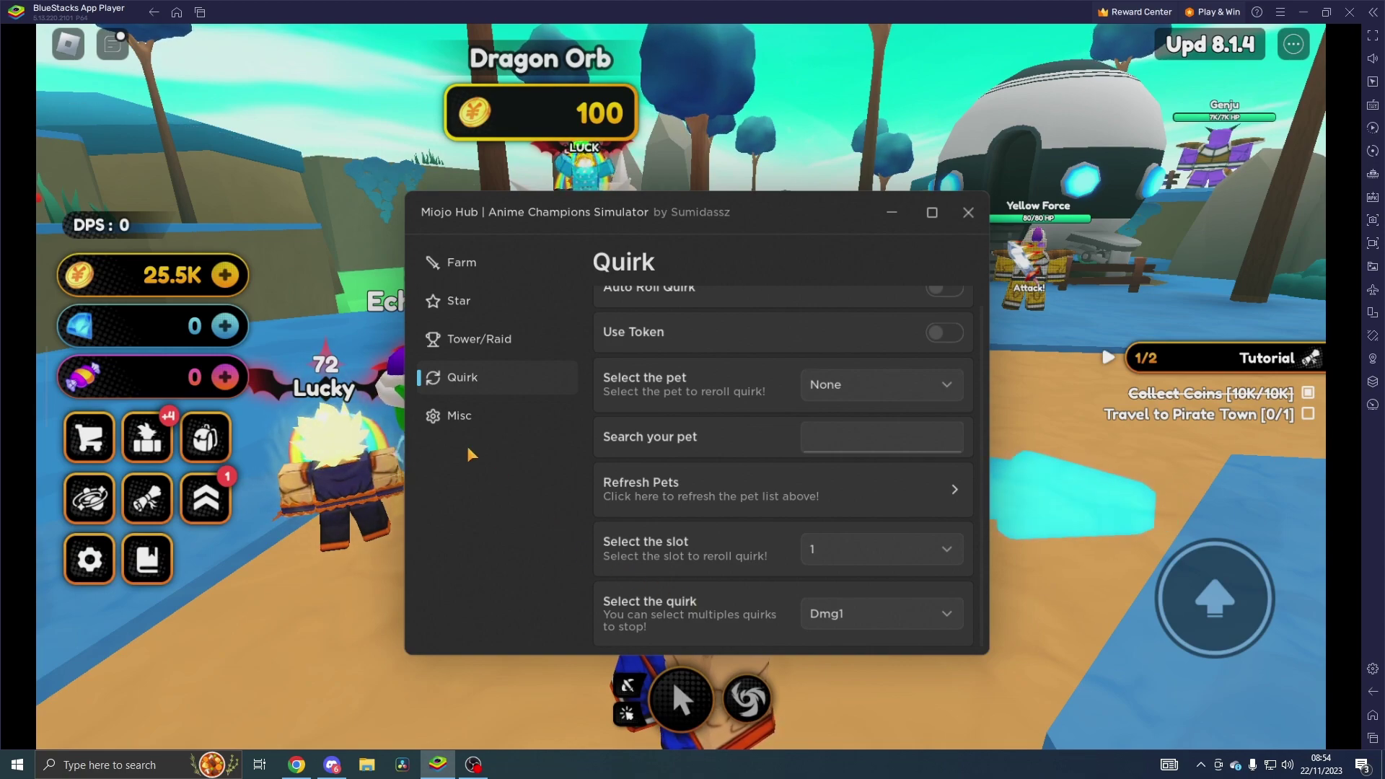
Step: Enable Auto Click, Auto Use Ability and Auto Collect on the Misc page
left_click(458, 417)
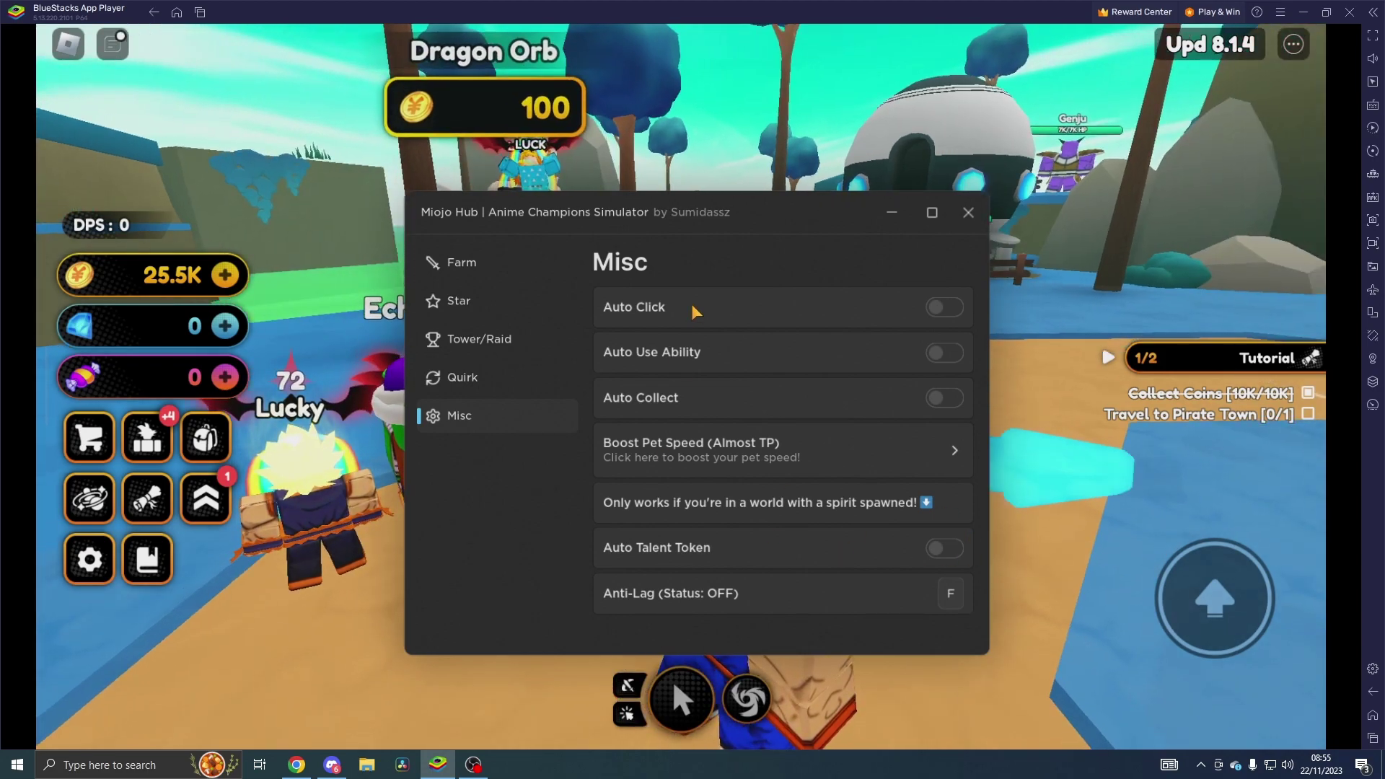
left_click(942, 307)
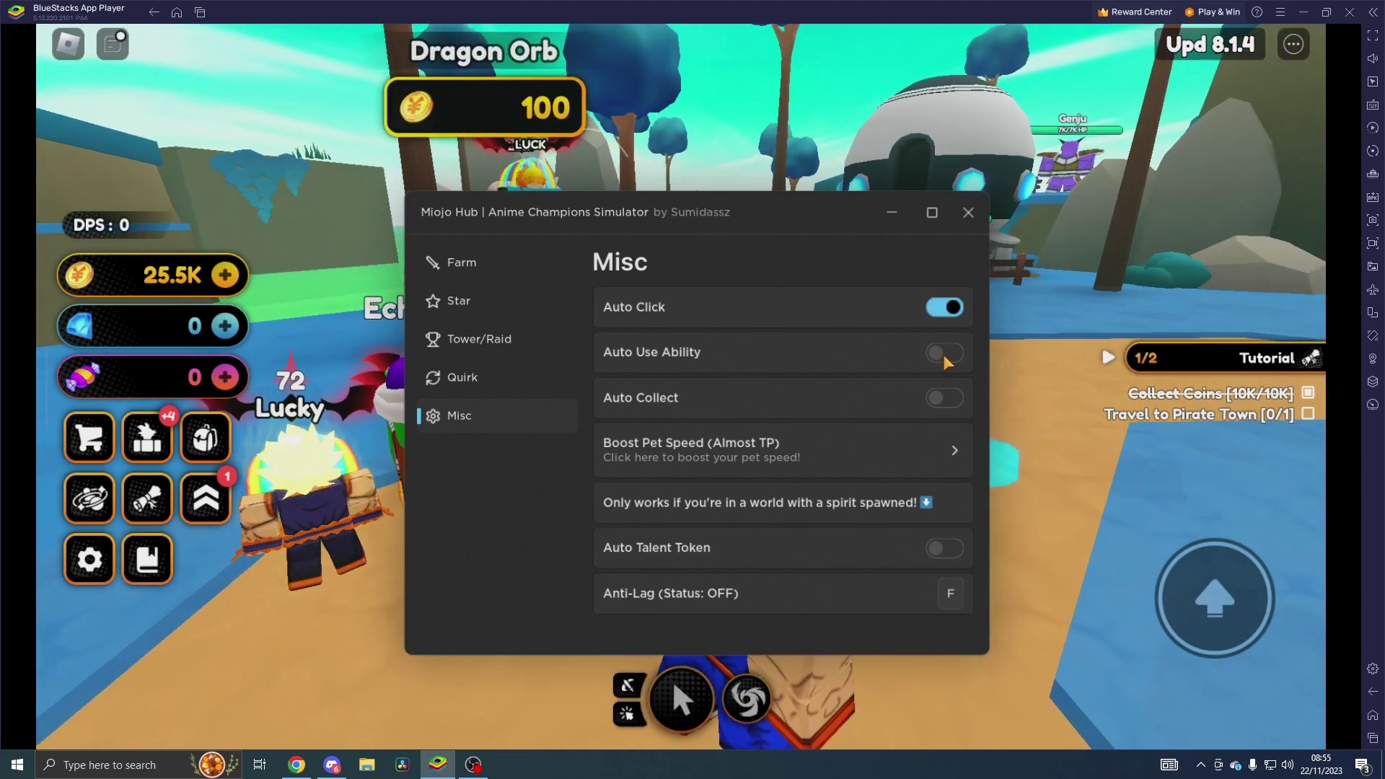
left_click(945, 352)
left_click(945, 397)
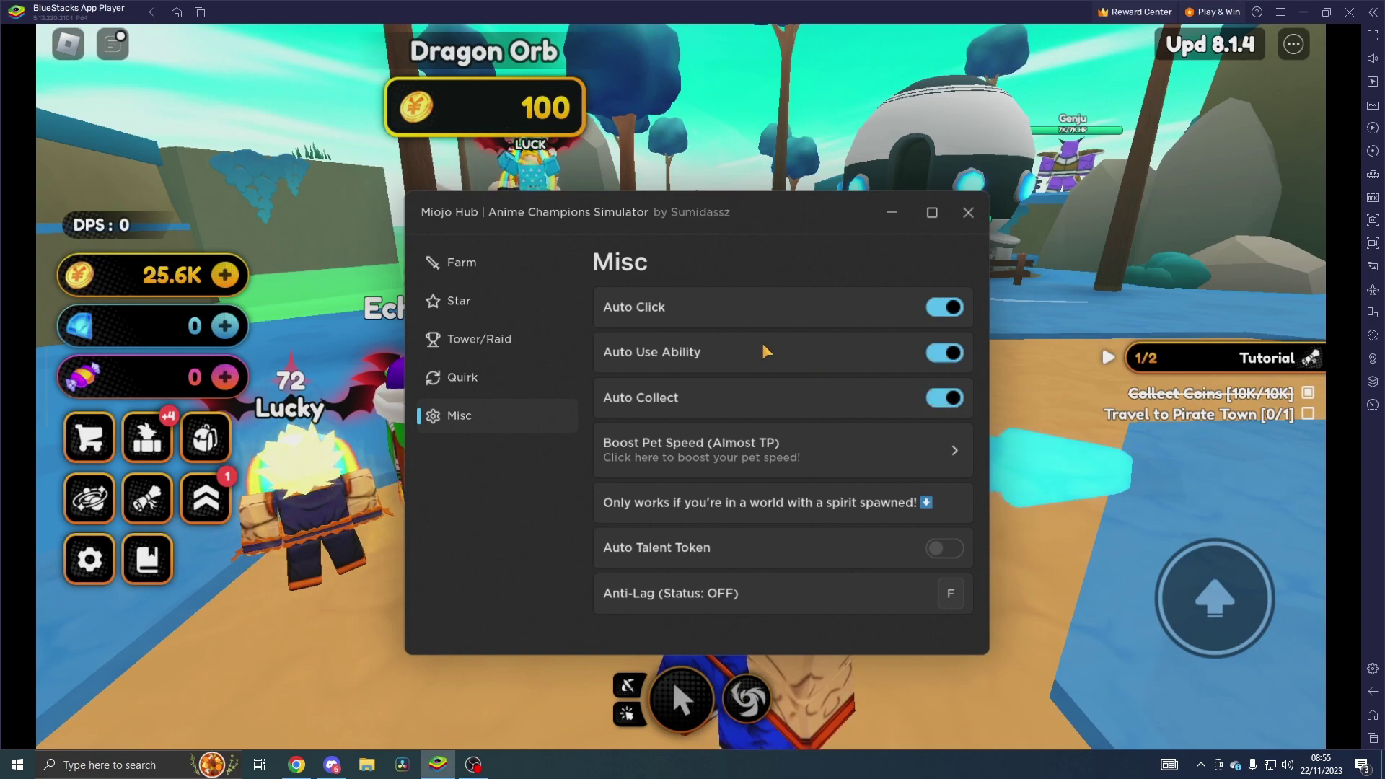
left_click(460, 263)
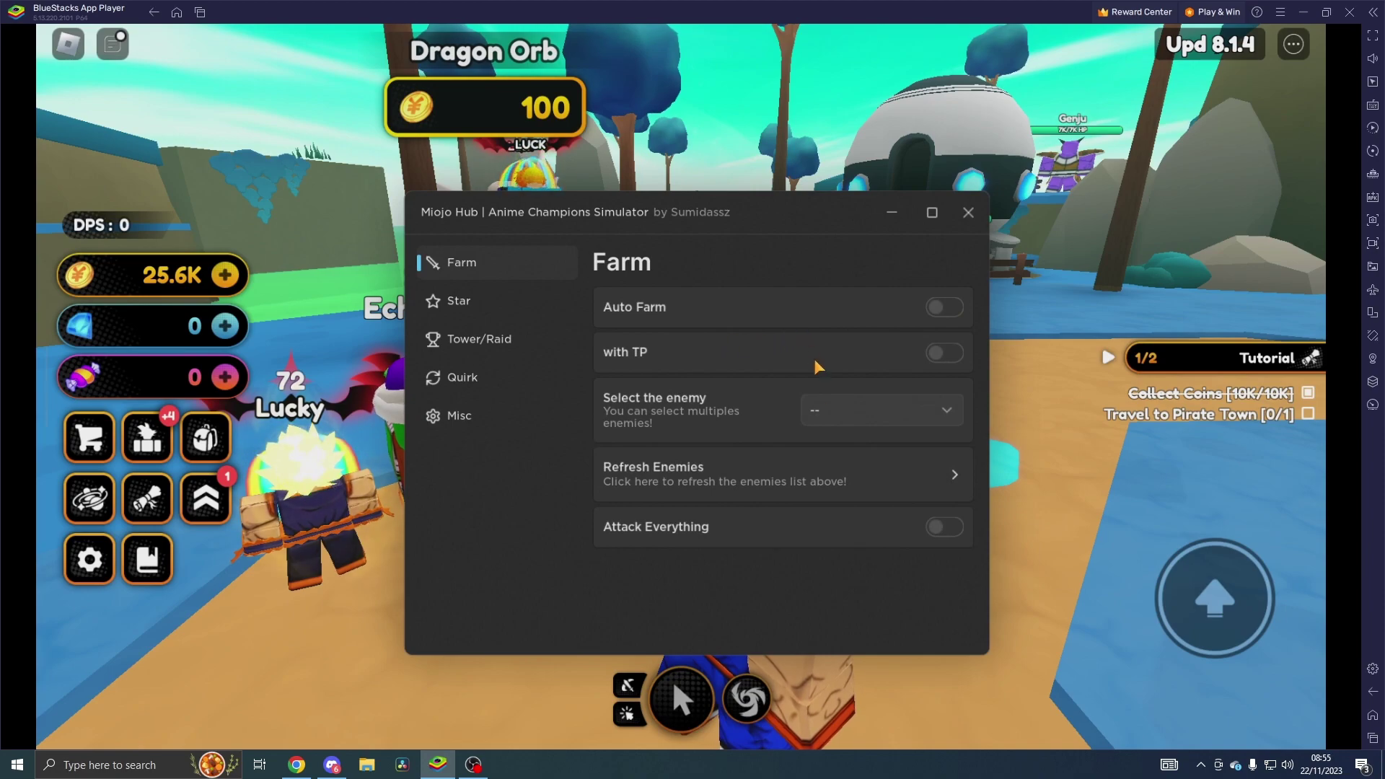
Step: Auto farm Yellow Force with TP on, and move the hub panel to the right
left_click(851, 420)
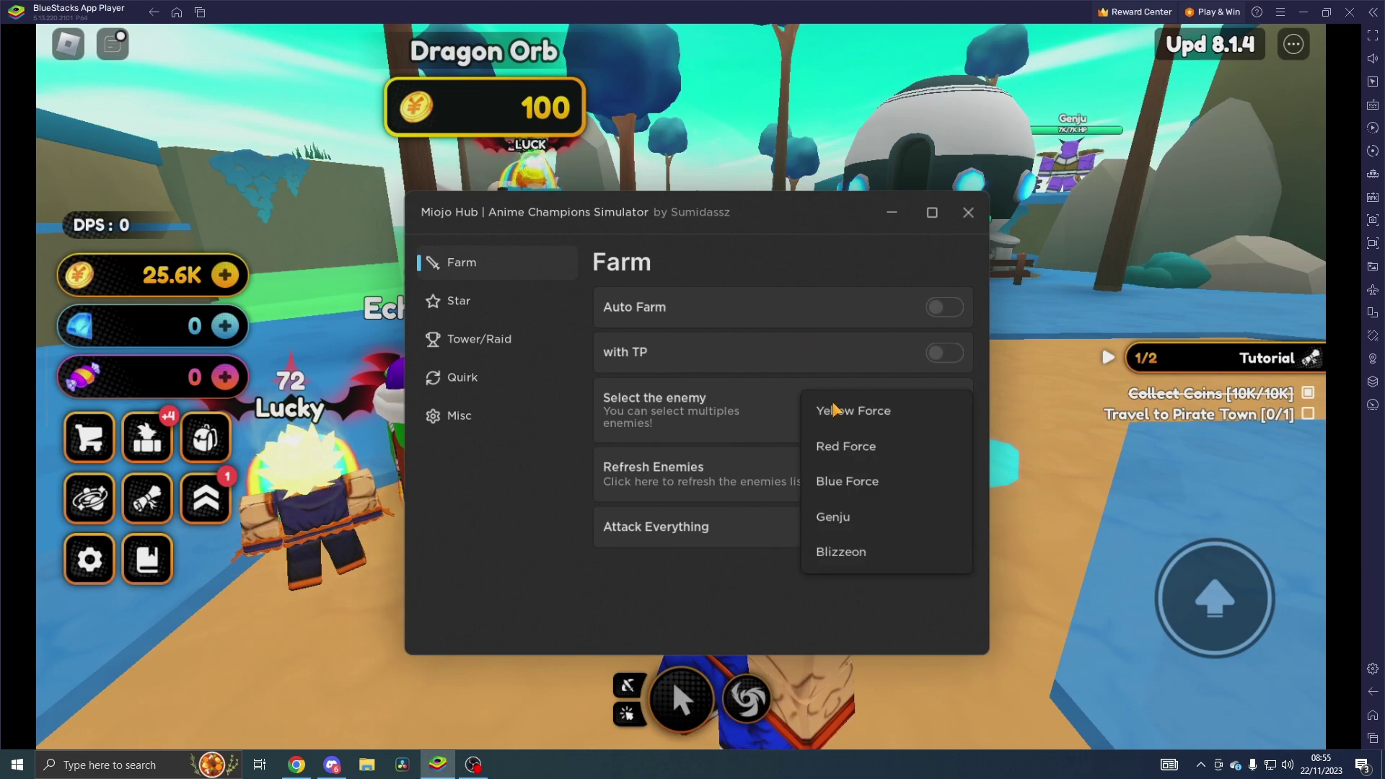
left_click(794, 446)
left_click(944, 353)
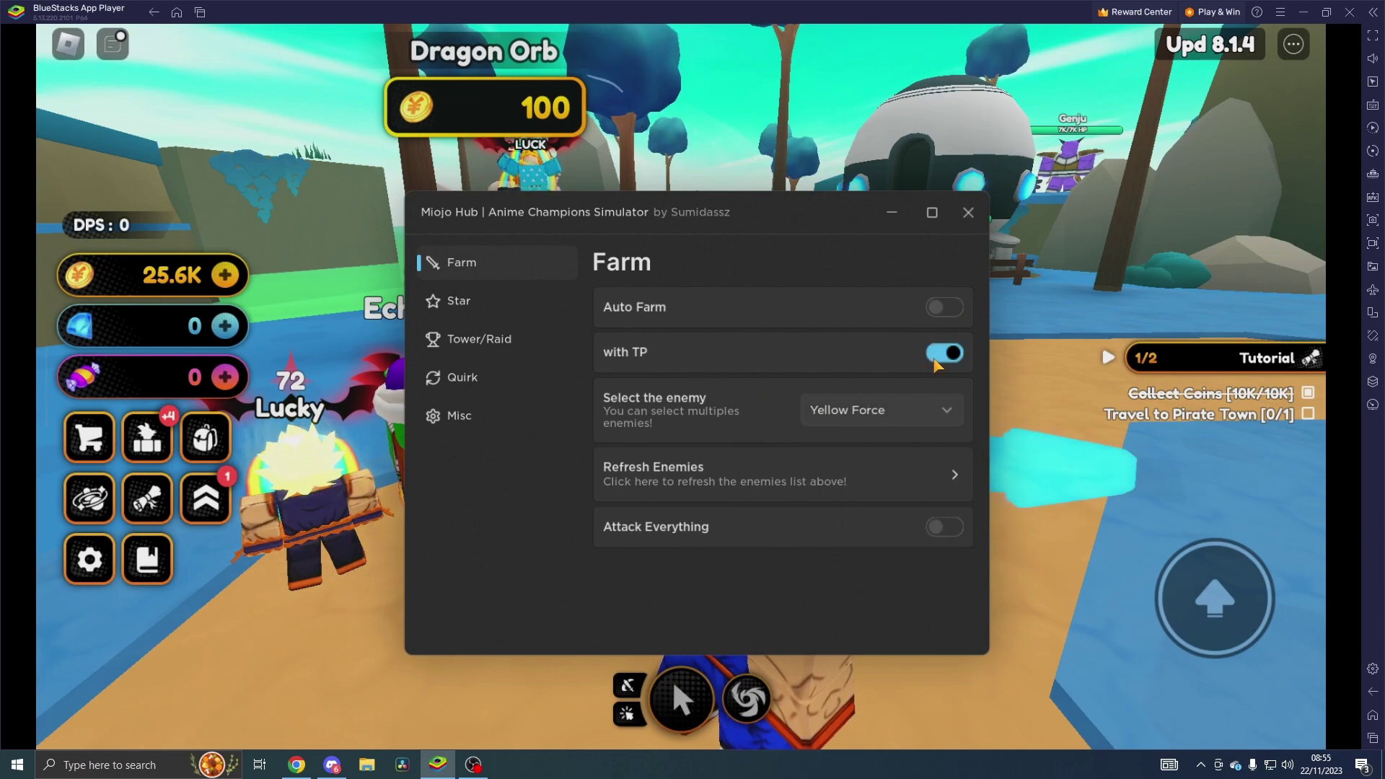
left_click(941, 308)
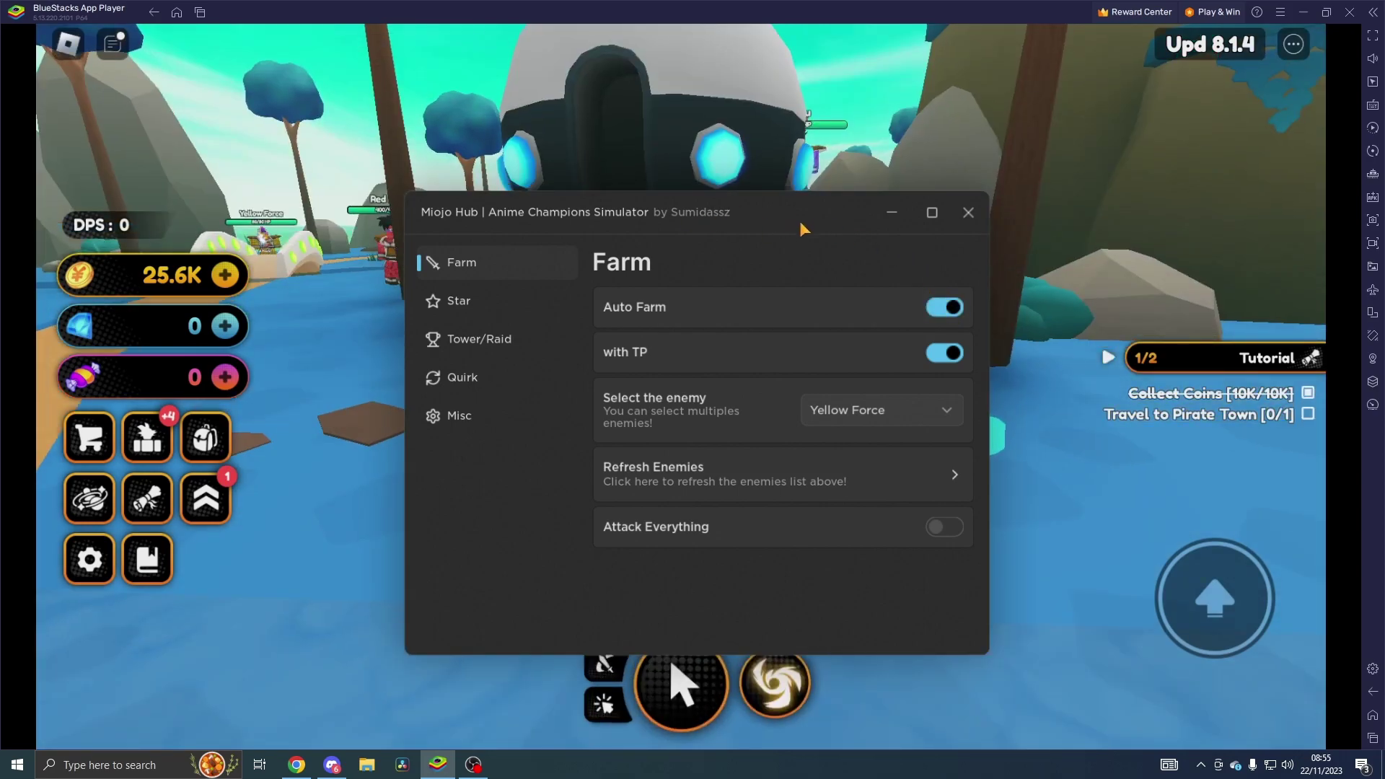
left_click_drag(800, 221, 1375, 245)
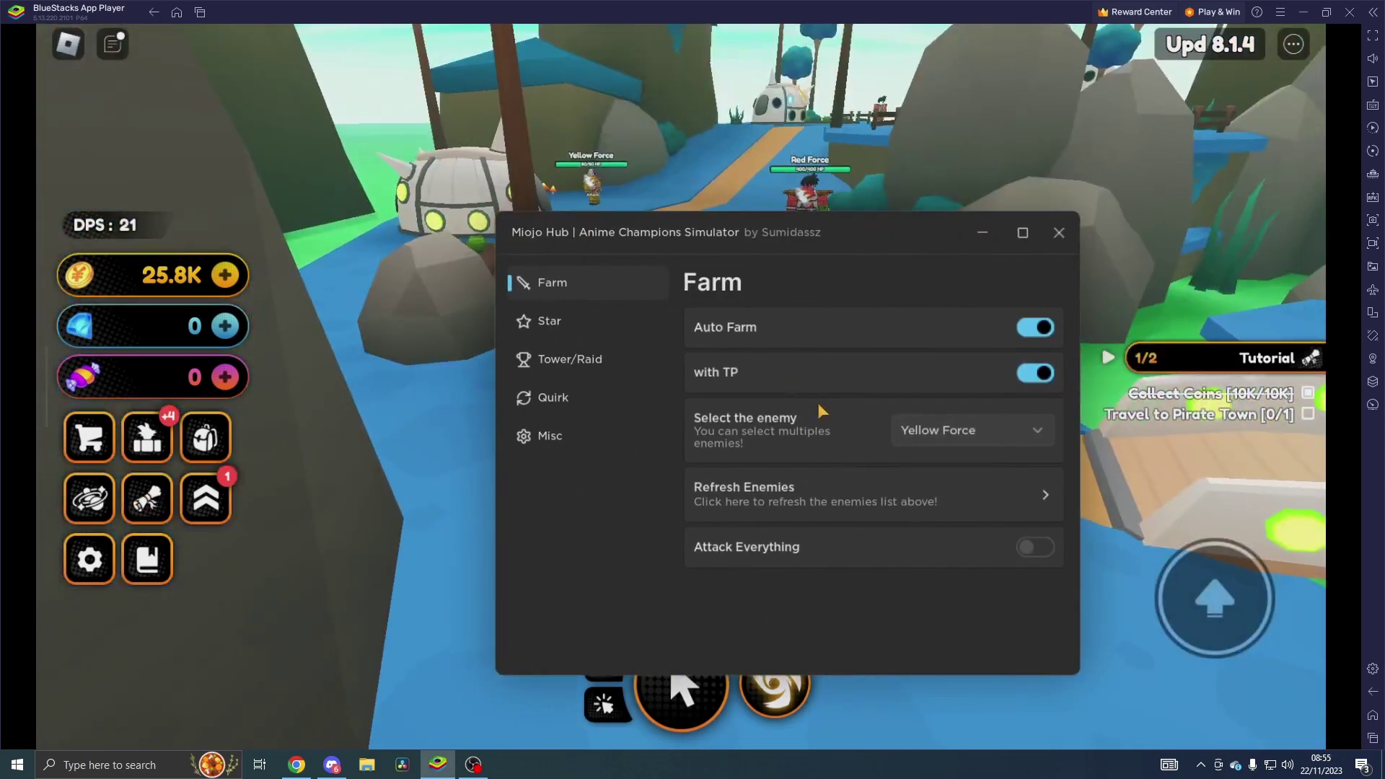
Step: Tick Red Force as a second enemy target and move the hub panel aside
left_click(1201, 432)
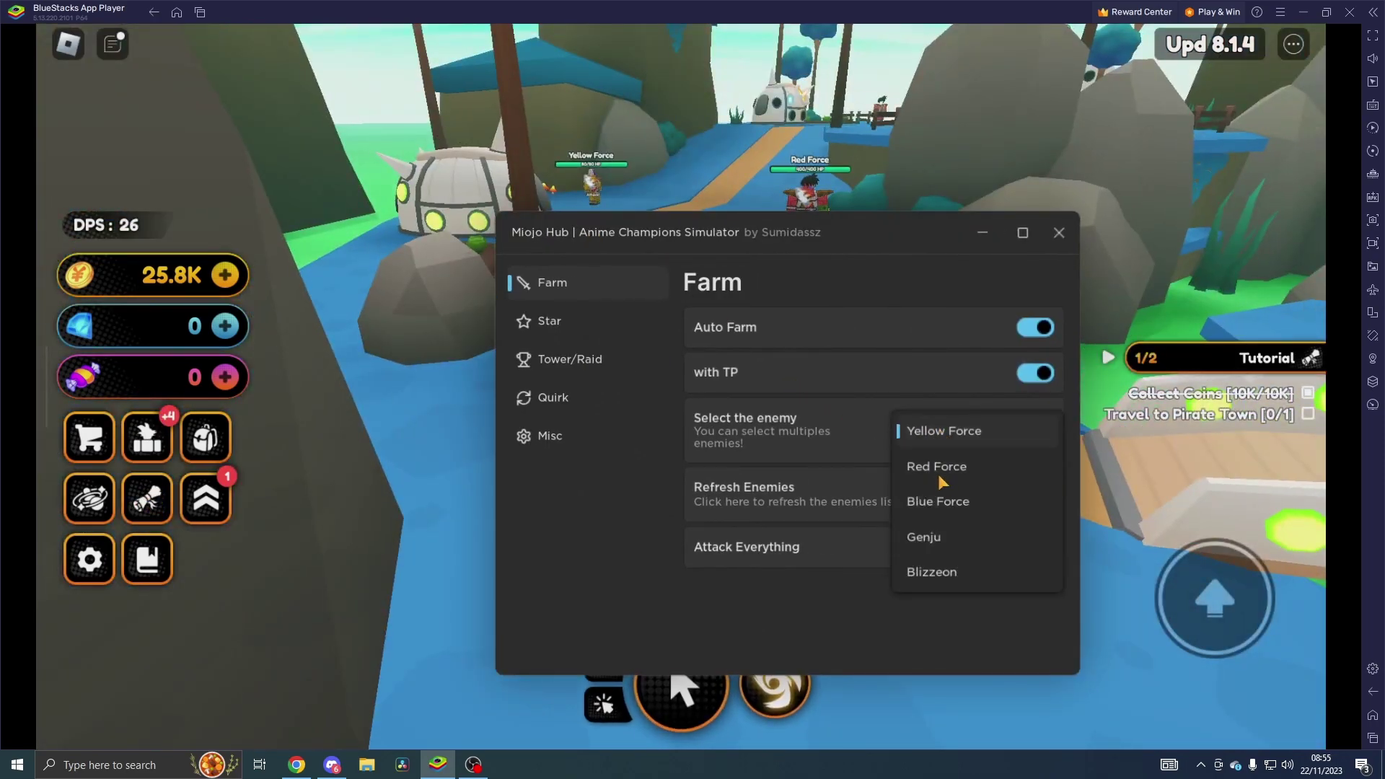
left_click(810, 389)
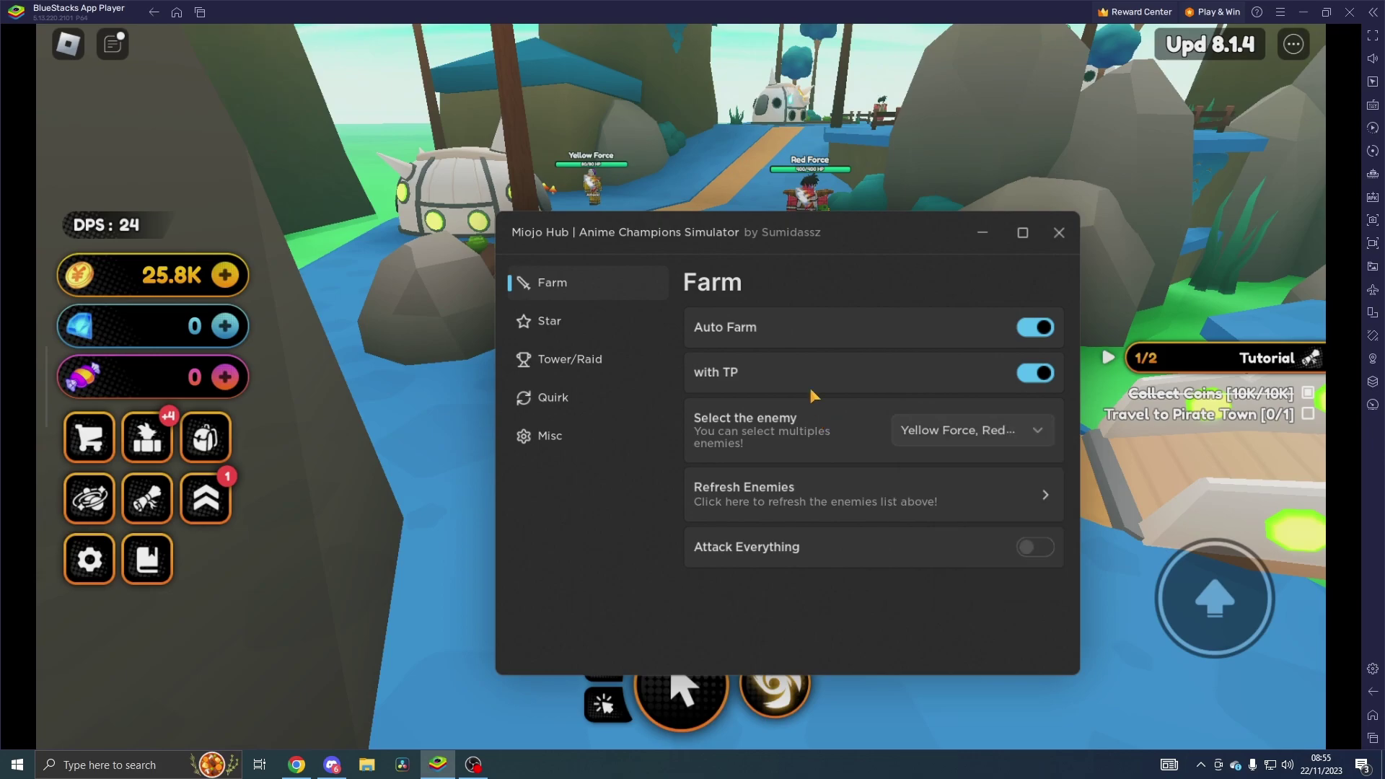
left_click_drag(623, 235, 1038, 254)
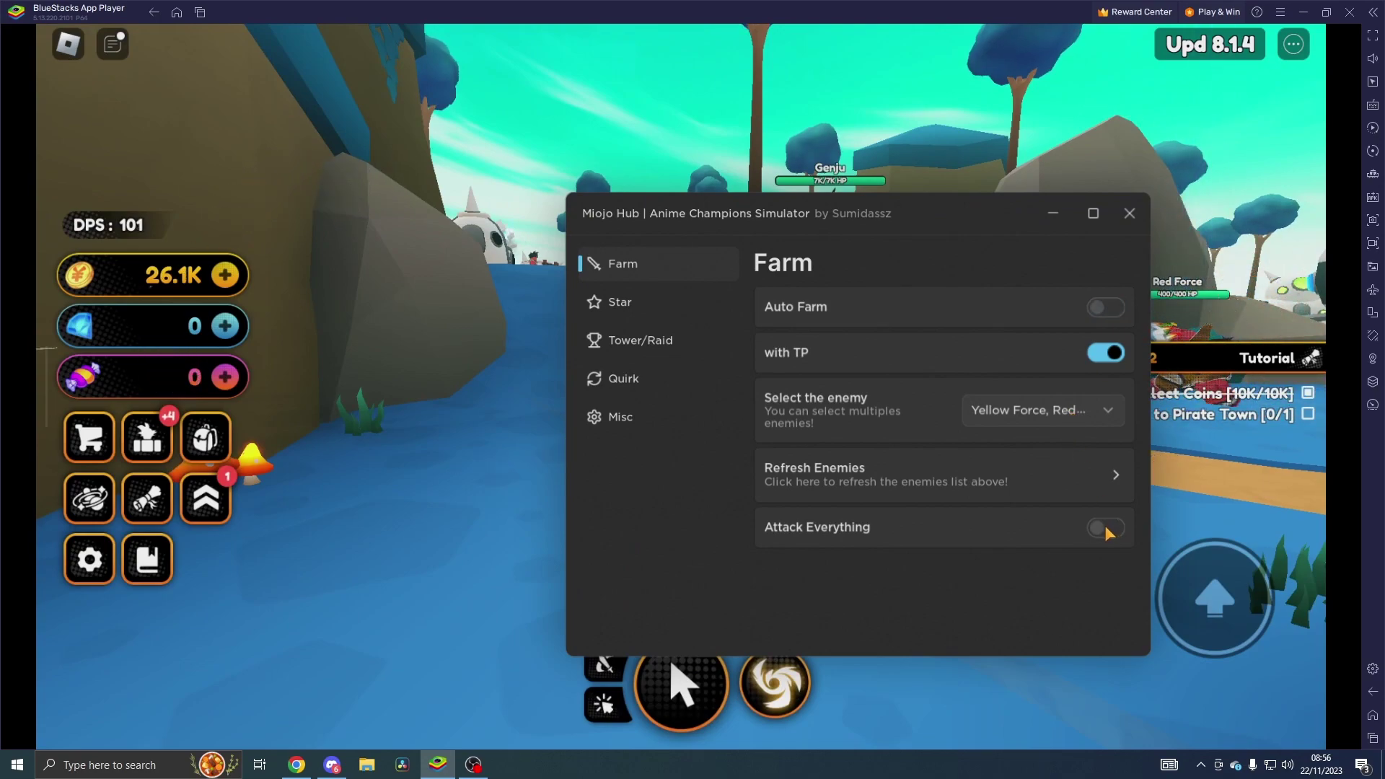
Step: Untick both Red and Yellow Force so no enemy is selected, then recentre the hub
left_click(1039, 409)
left_click(1033, 437)
left_click(1033, 404)
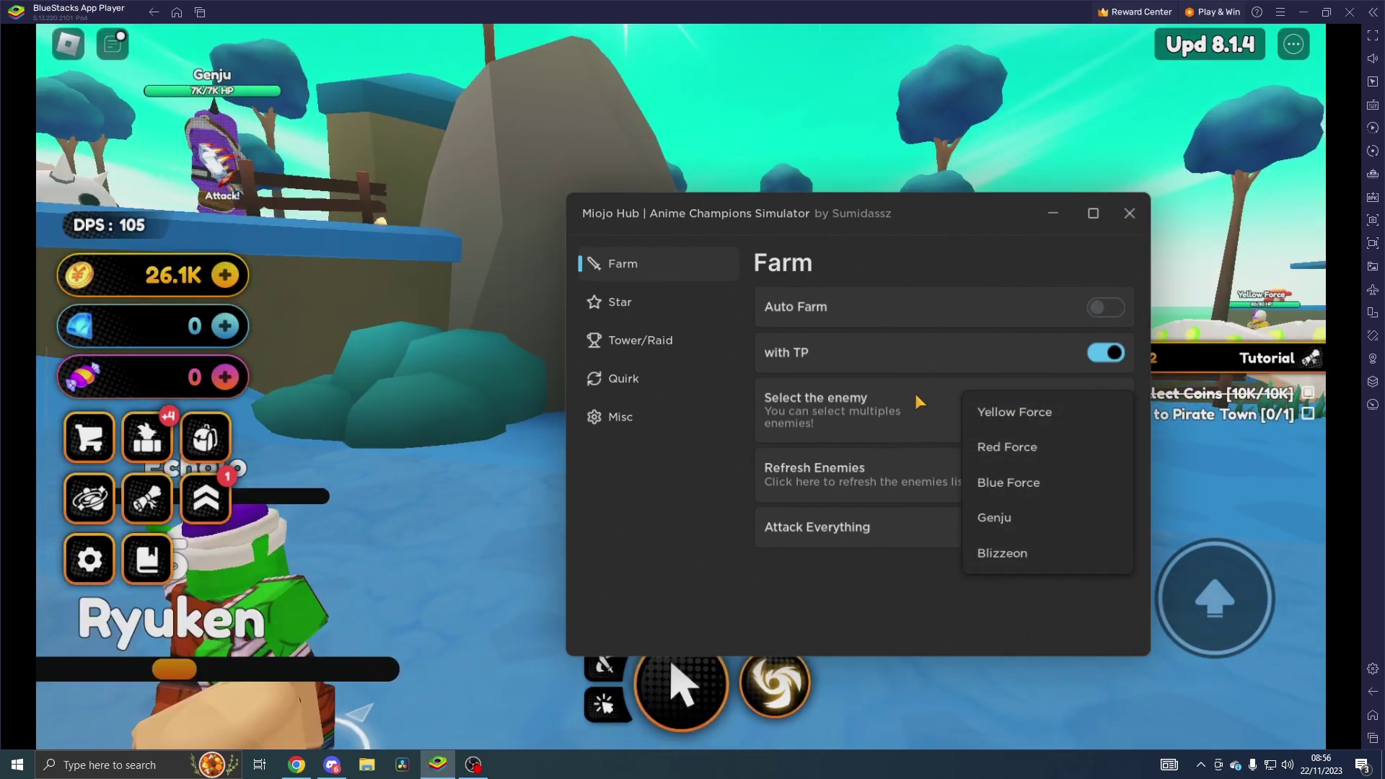
left_click(920, 400)
left_click_drag(677, 217, 1077, 263)
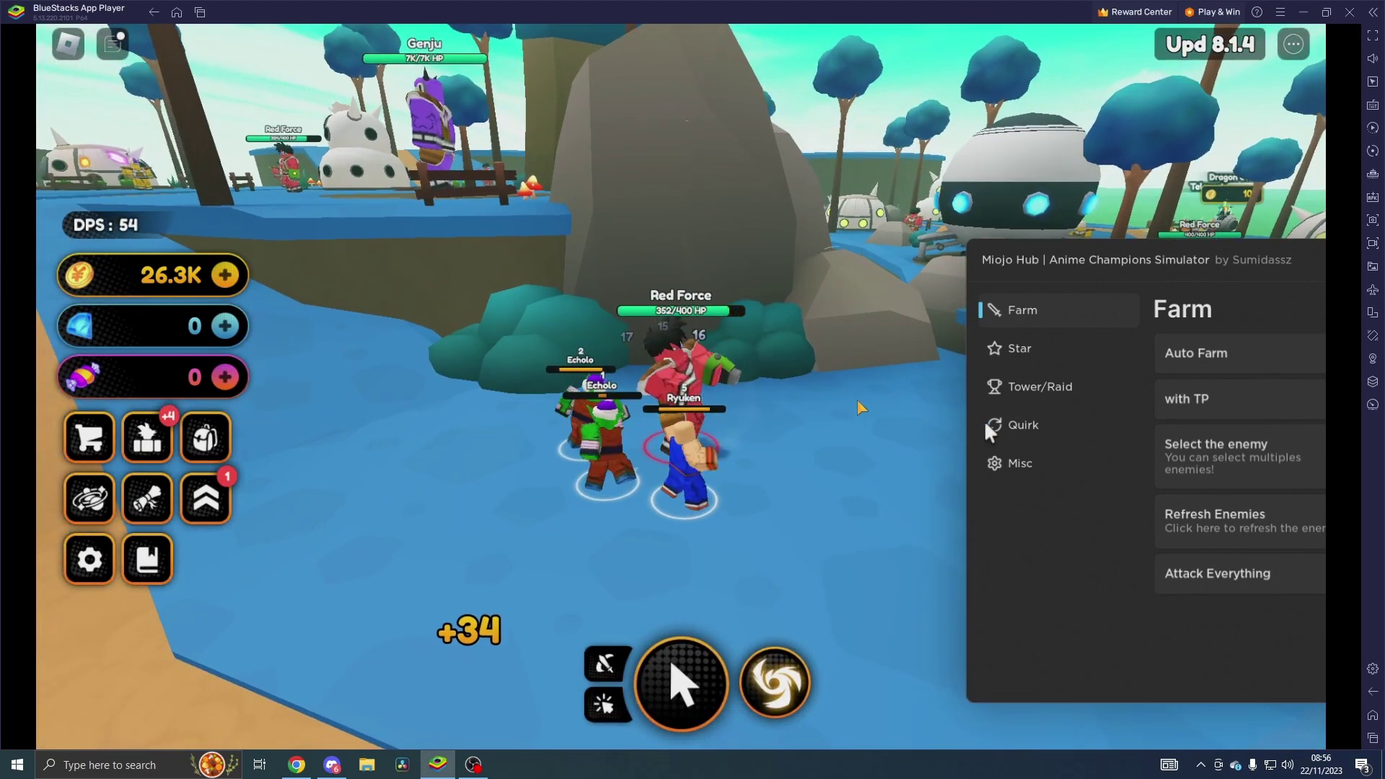
mouse_move(1017, 264)
left_mouse_down()
mouse_move(728, 272)
mouse_move(1098, 292)
mouse_move(596, 247)
left_mouse_up()
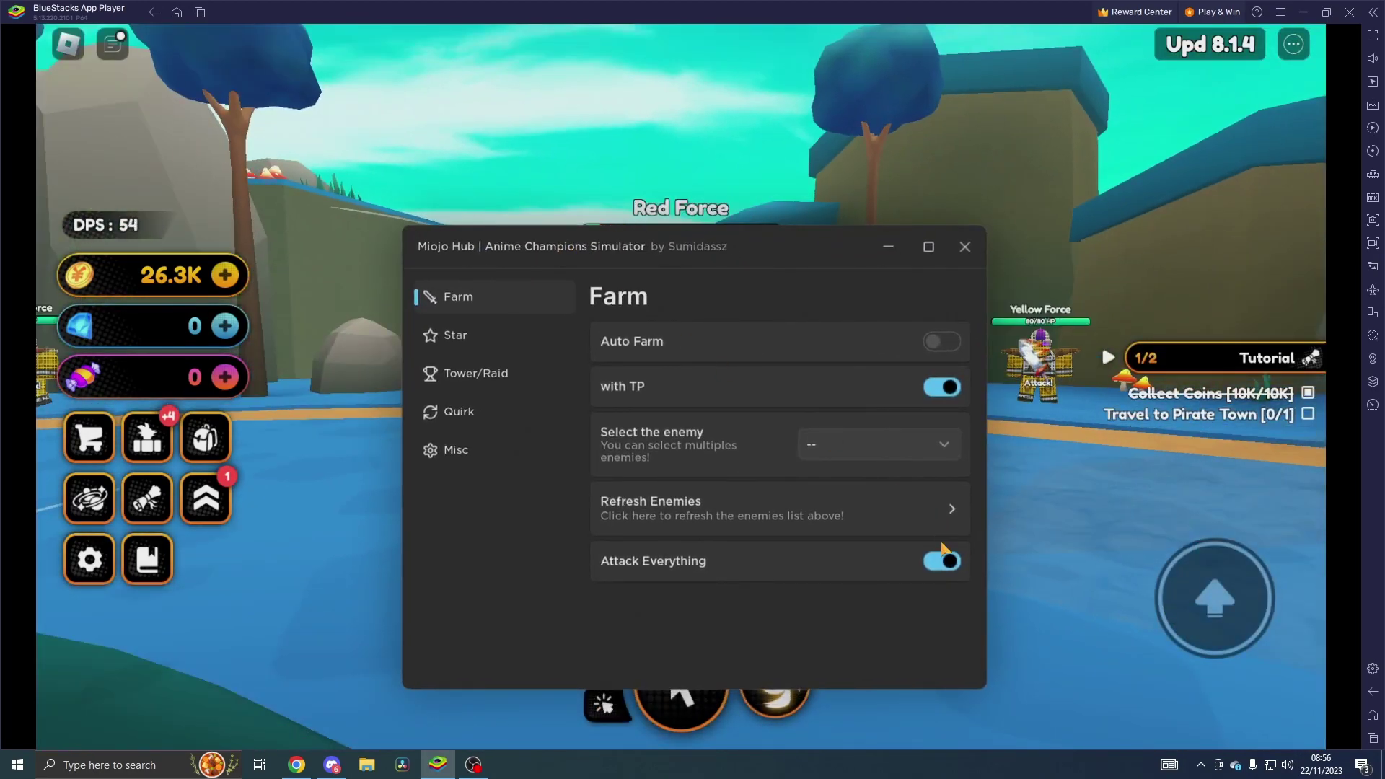
Step: Enable Auto Raid on the Tower/Raid page with world DBZ, Easy, room 1
left_click(454, 335)
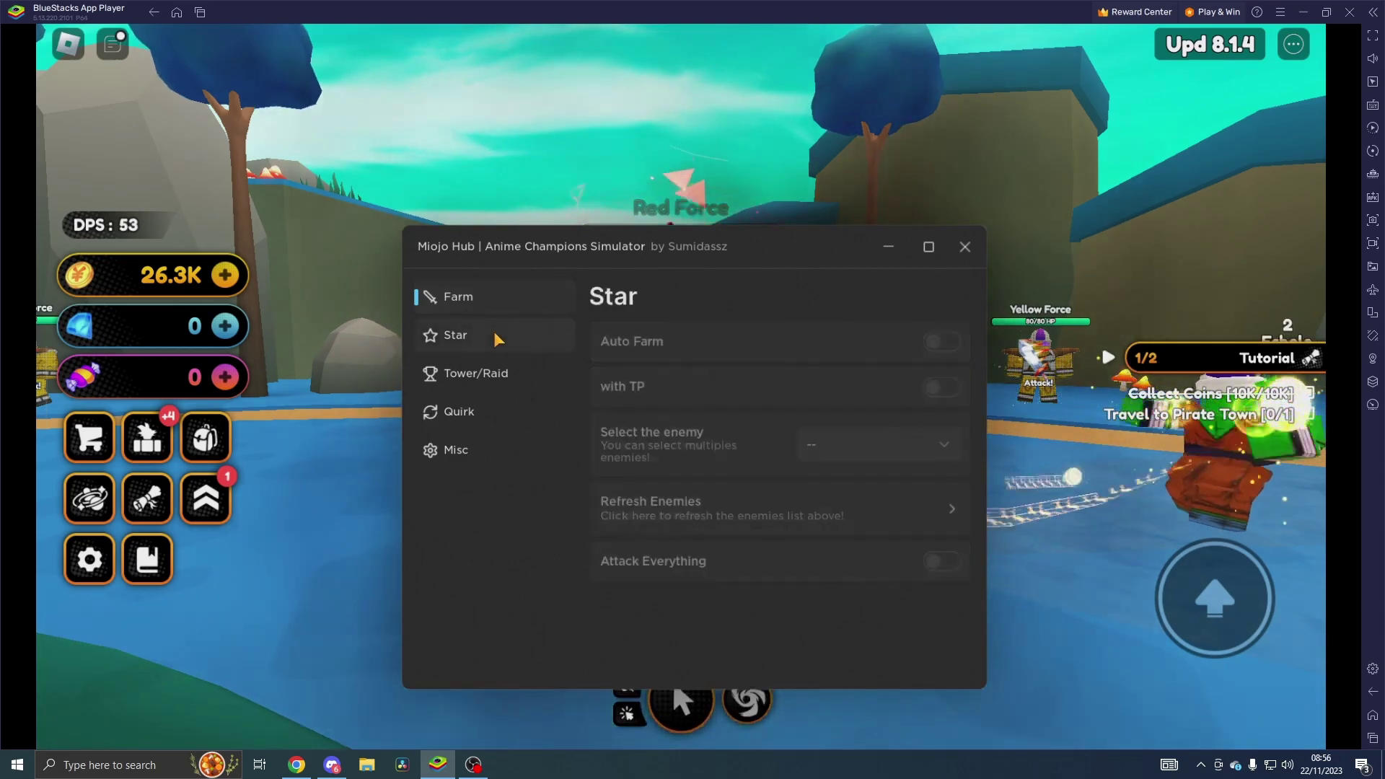
left_click(477, 373)
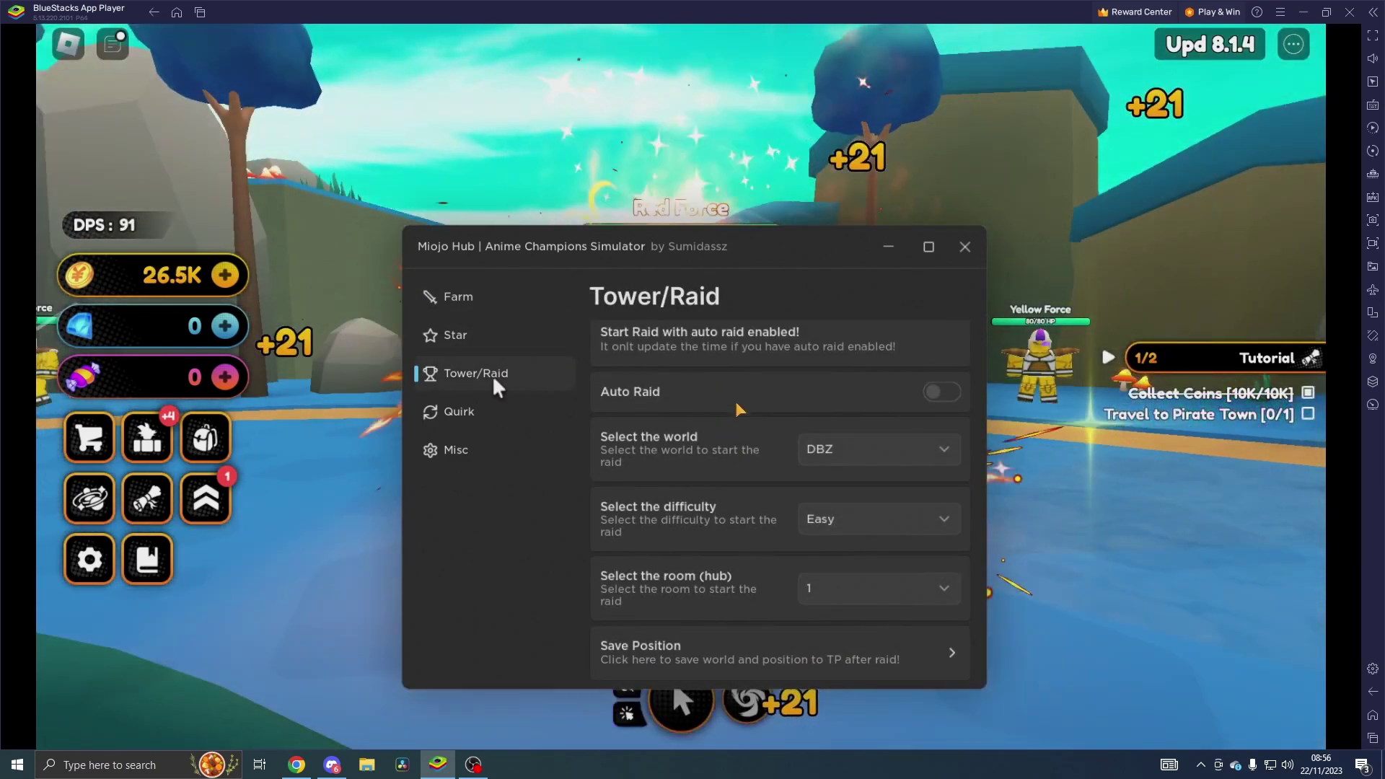
scroll(639, 433, "up", 1)
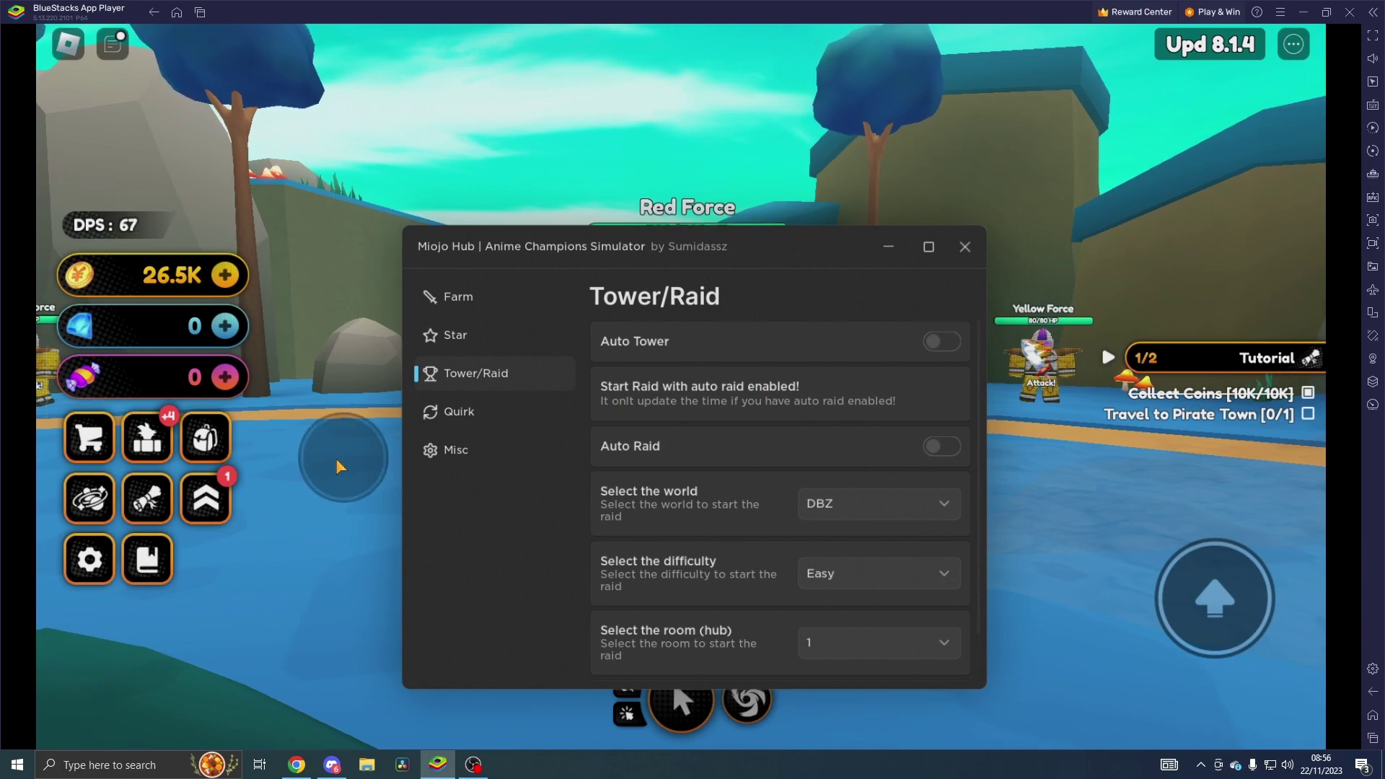
left_click_drag(262, 487, 406, 414)
left_click_drag(1054, 165, 985, 174)
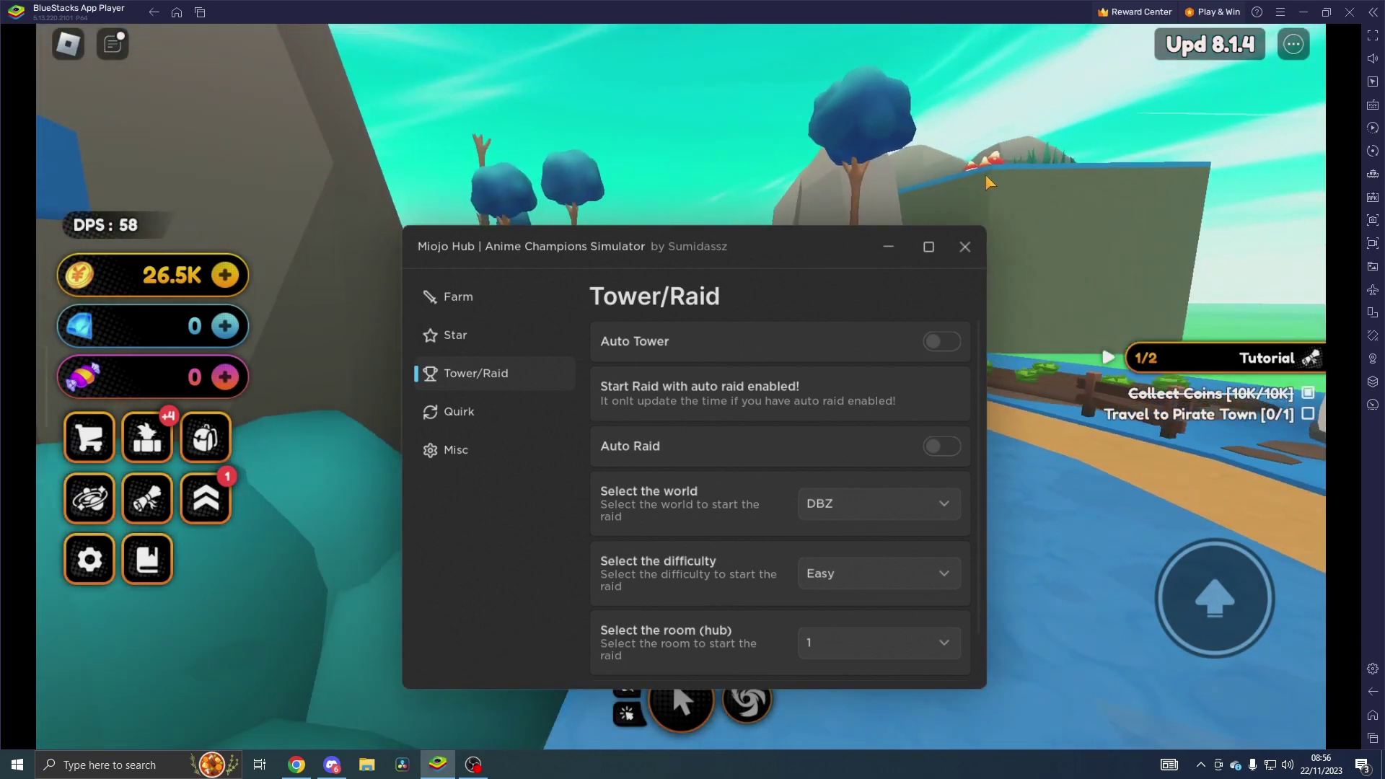
left_click_drag(797, 242, 808, 222)
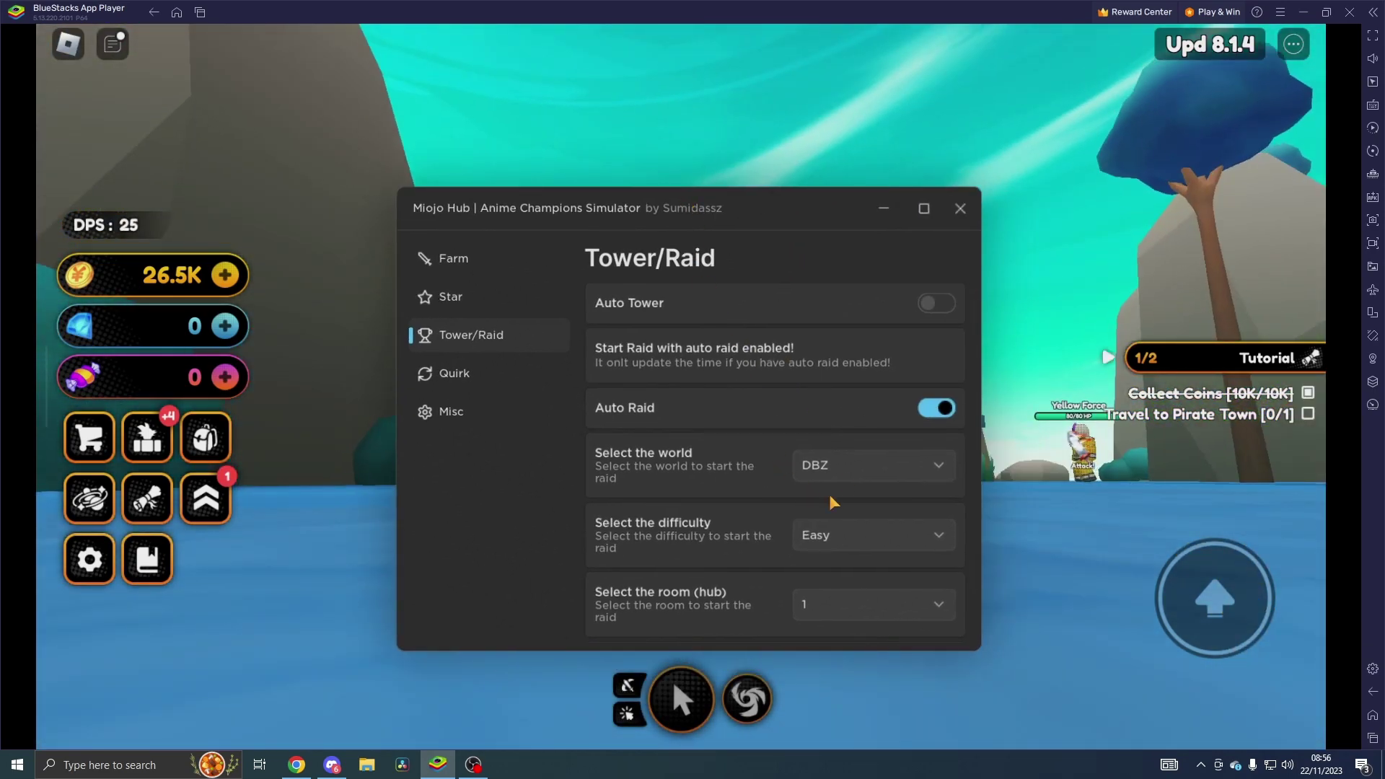
left_click(872, 483)
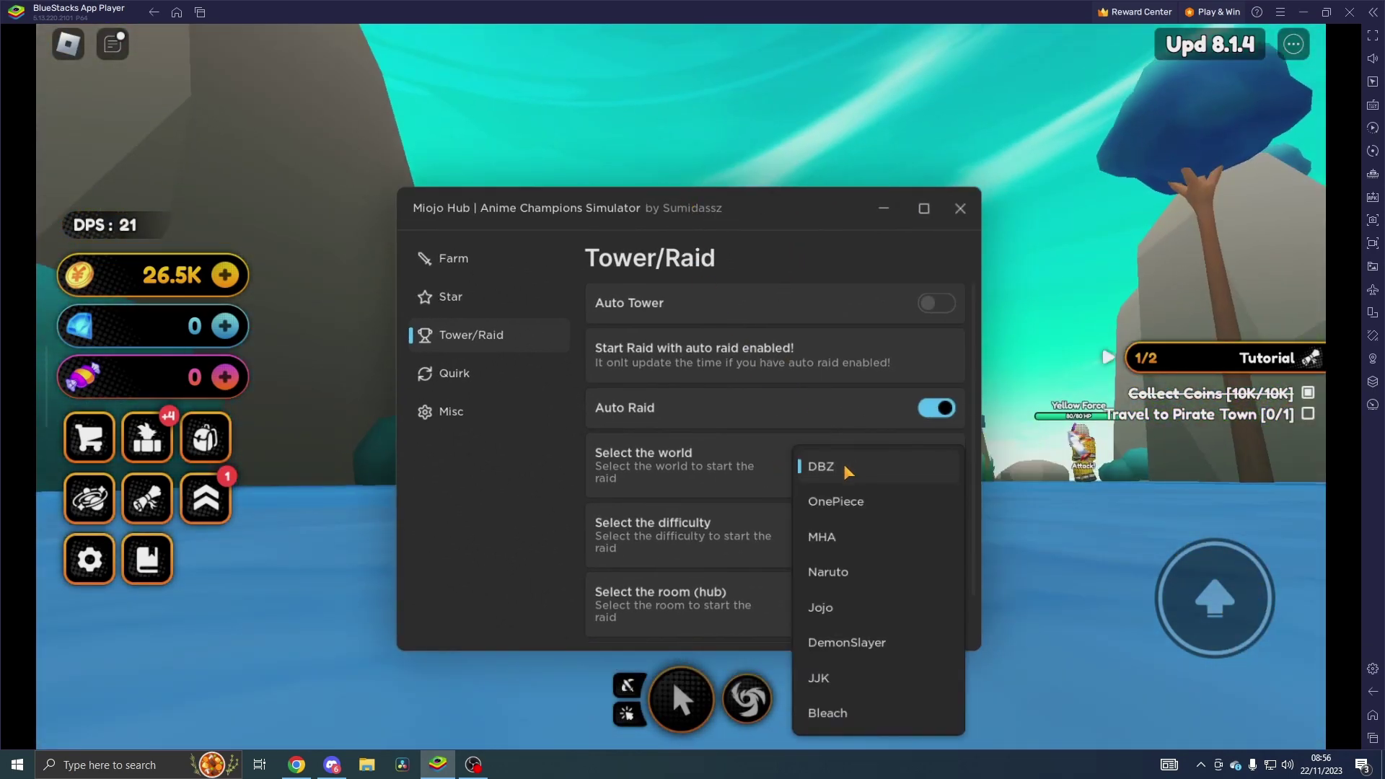
left_click(786, 473)
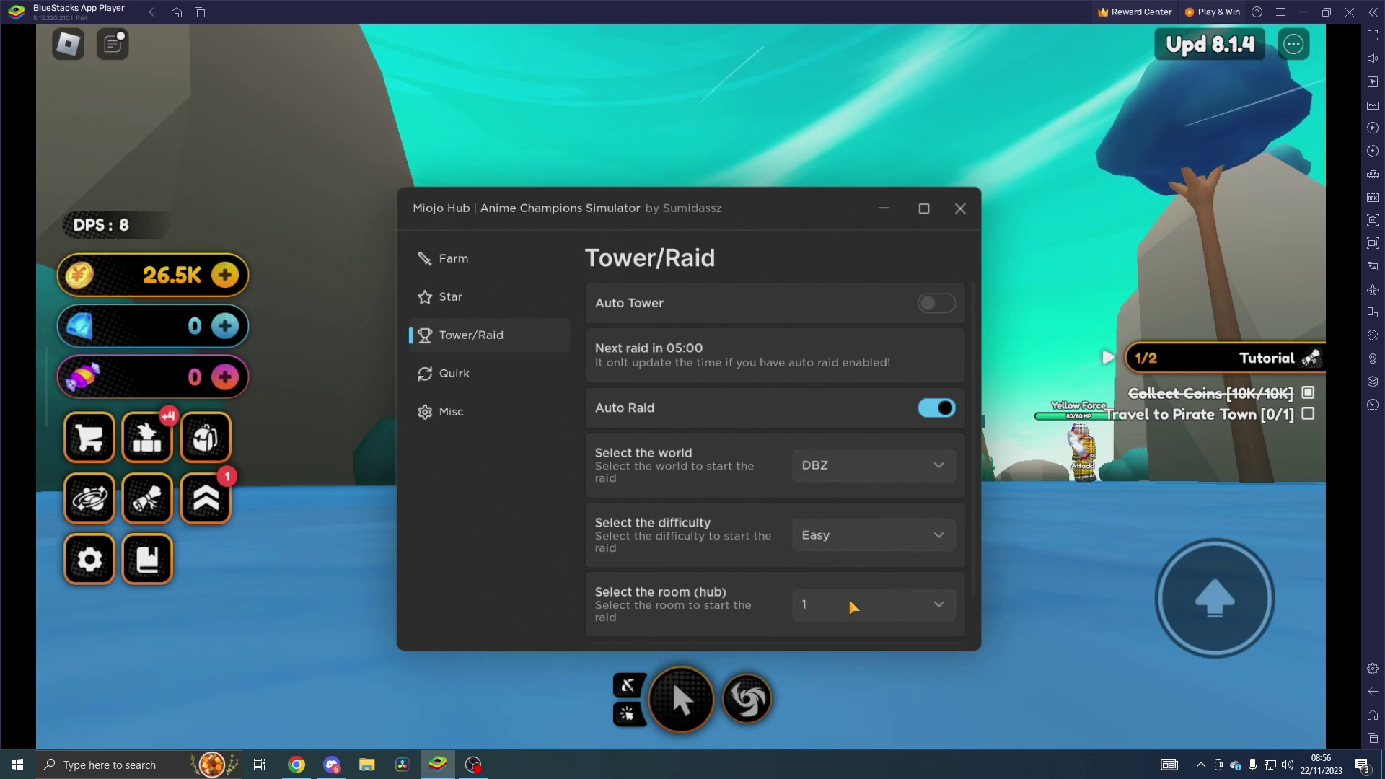
Step: Shift the hub panel to the right edge and rotate the camera to follow the team
left_click_drag(770, 211, 1244, 260)
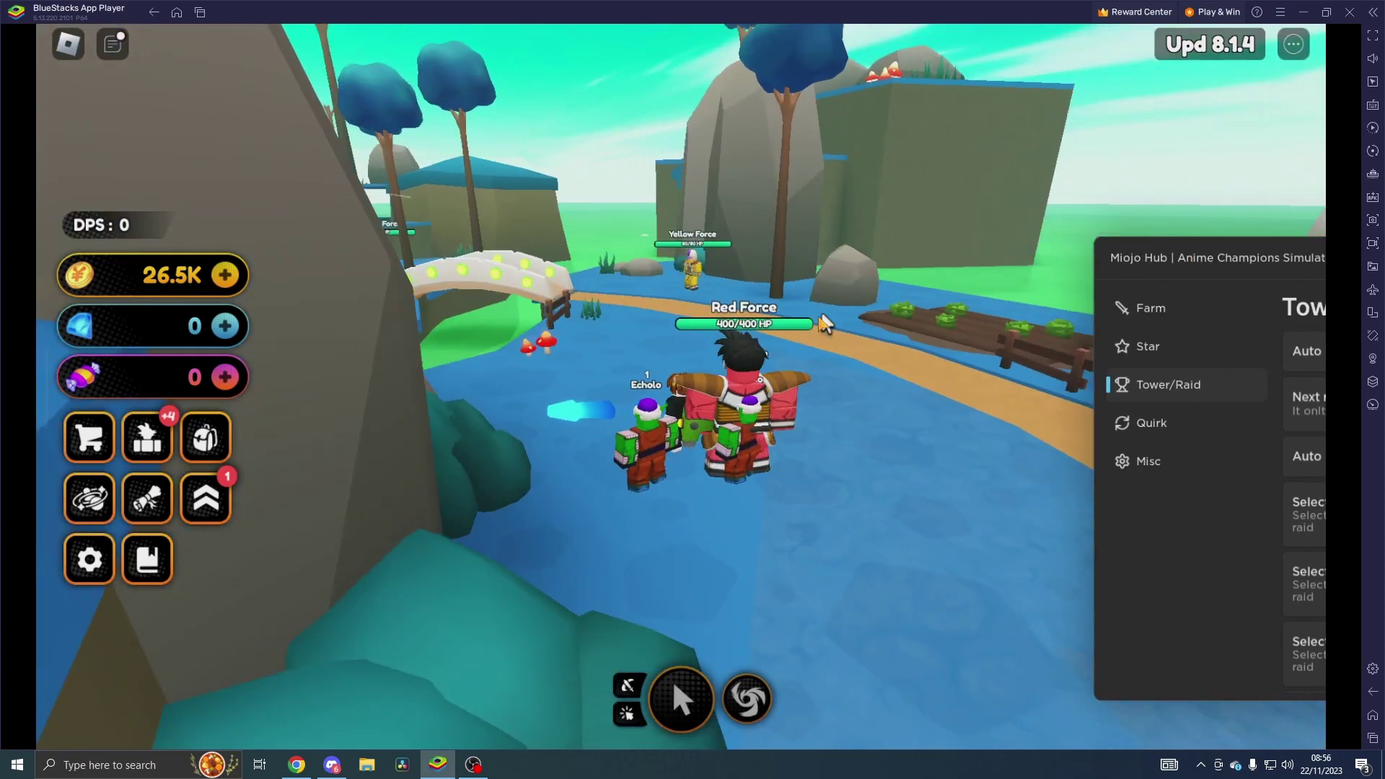
left_click_drag(819, 321, 666, 318)
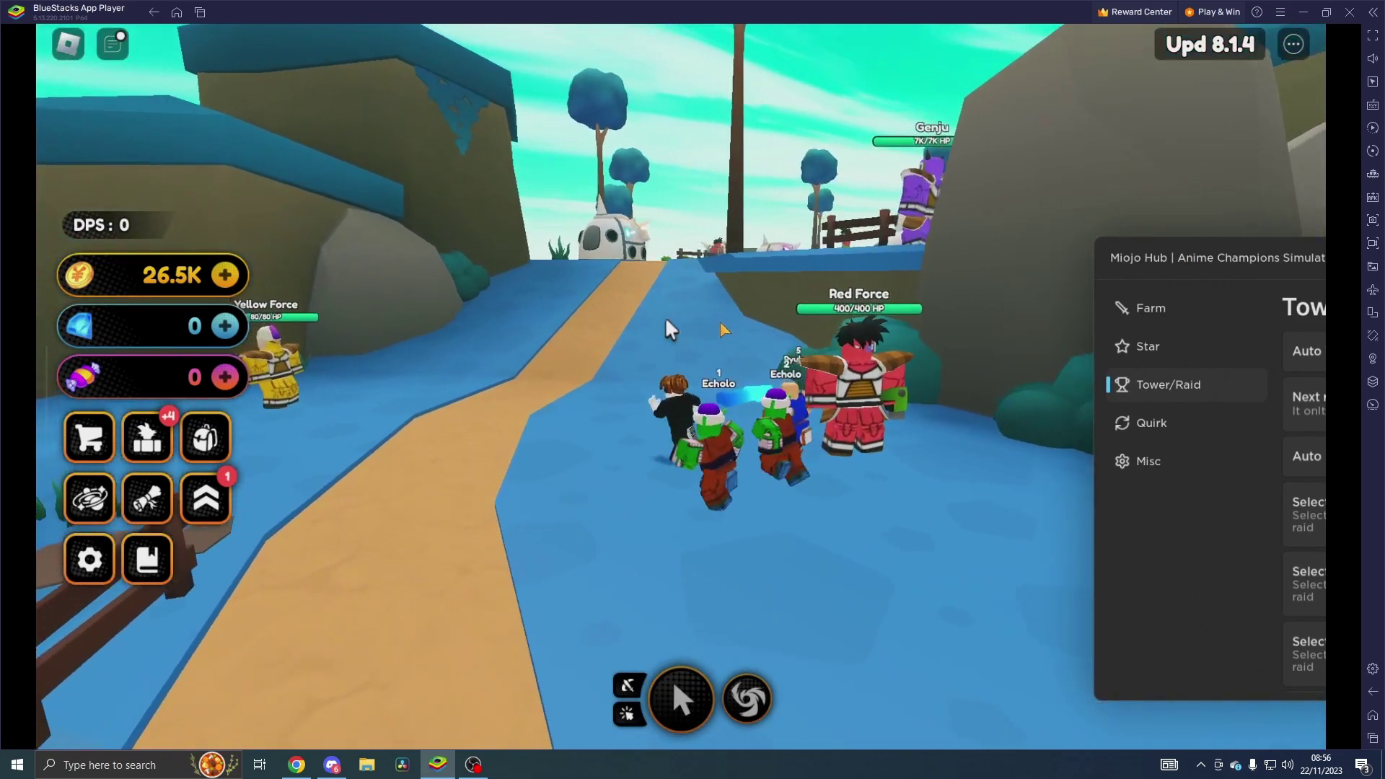
left_click_drag(666, 316, 901, 265)
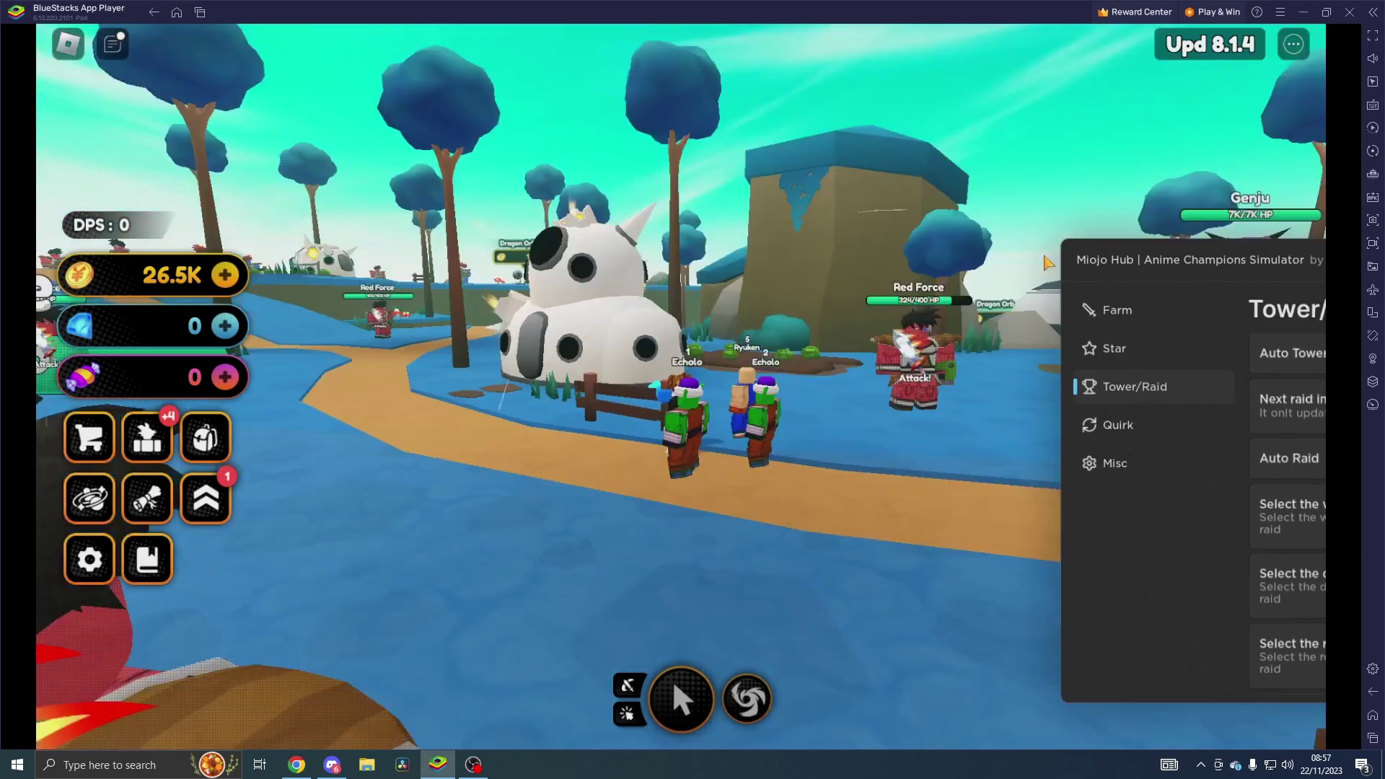
Step: Centre the hub, keep DBZ as raid world, and check the difficulty and room dropdowns
mouse_move(1126, 258)
left_mouse_down()
mouse_move(558, 268)
mouse_move(483, 238)
left_mouse_up()
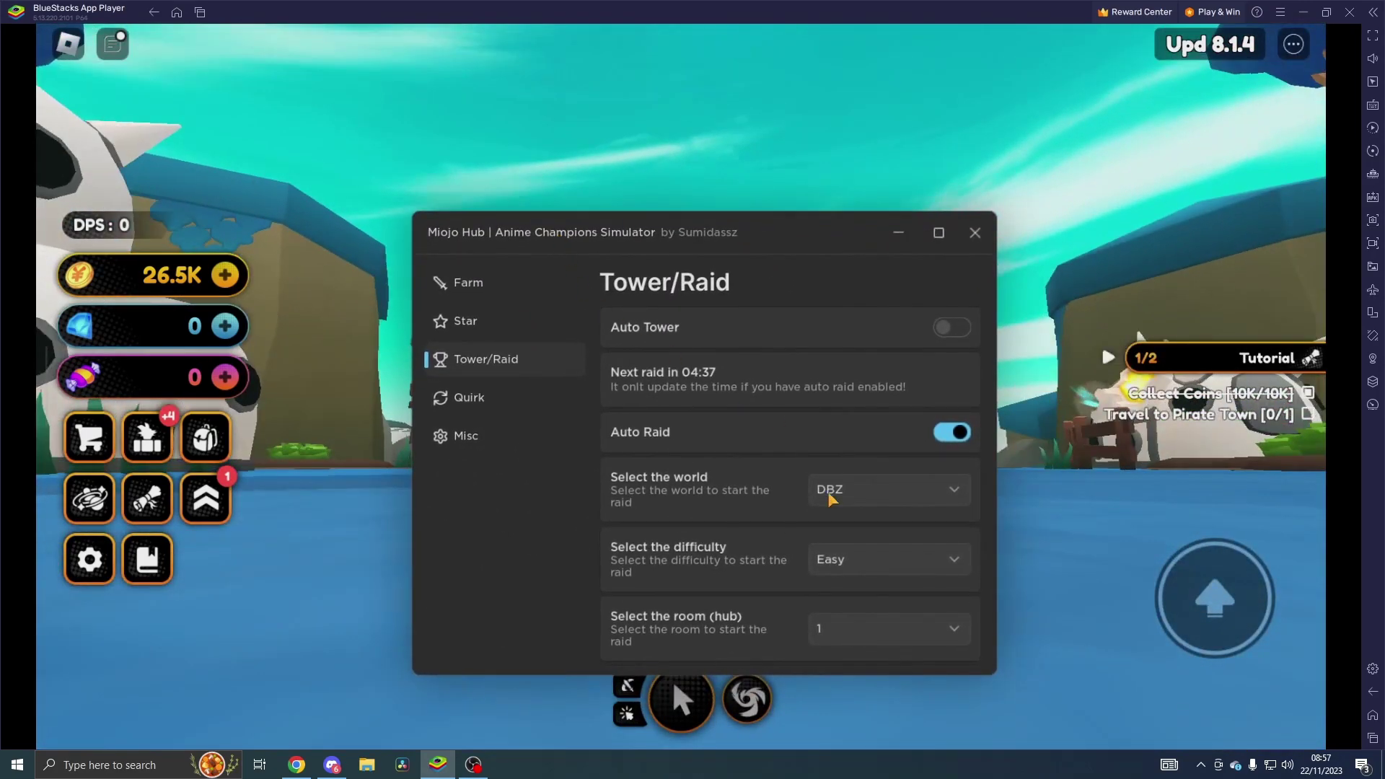
scroll(861, 473, "down", 2)
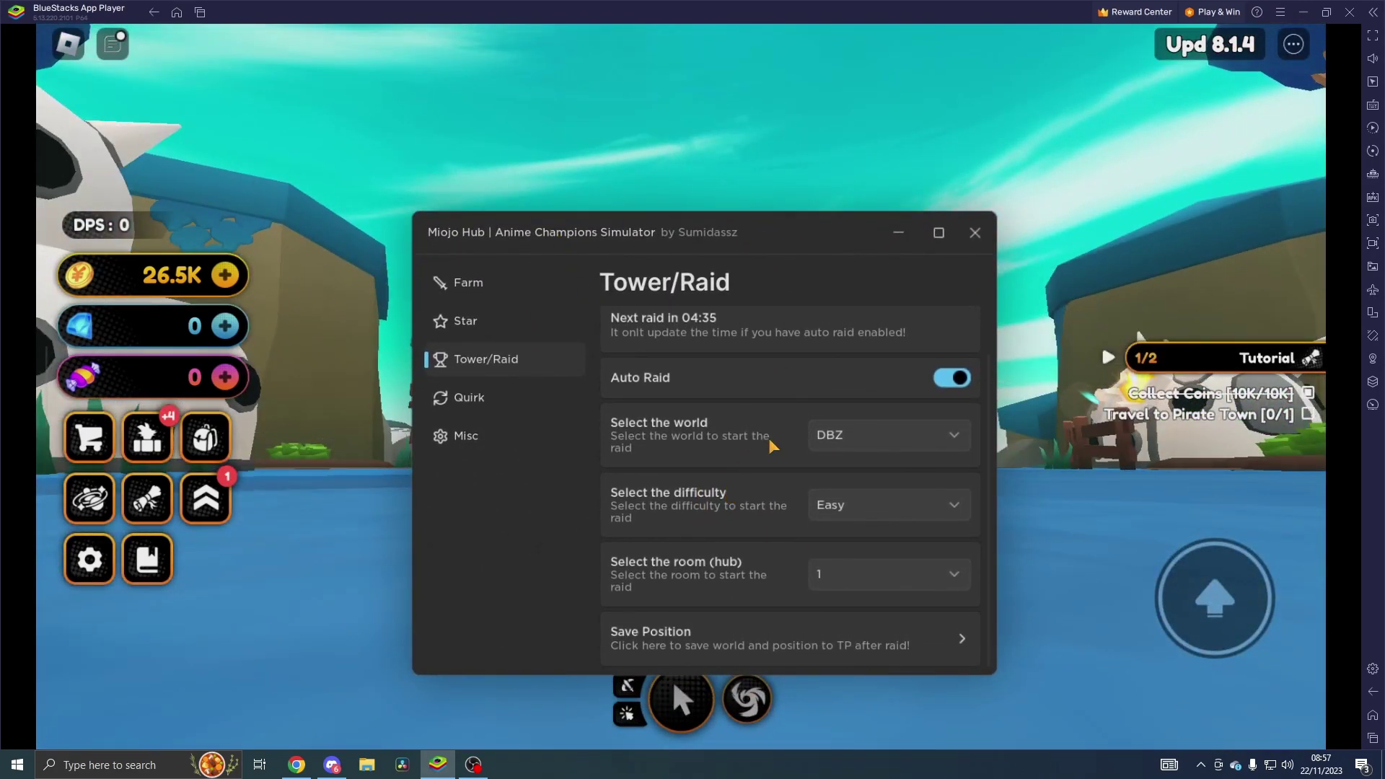
left_click(861, 432)
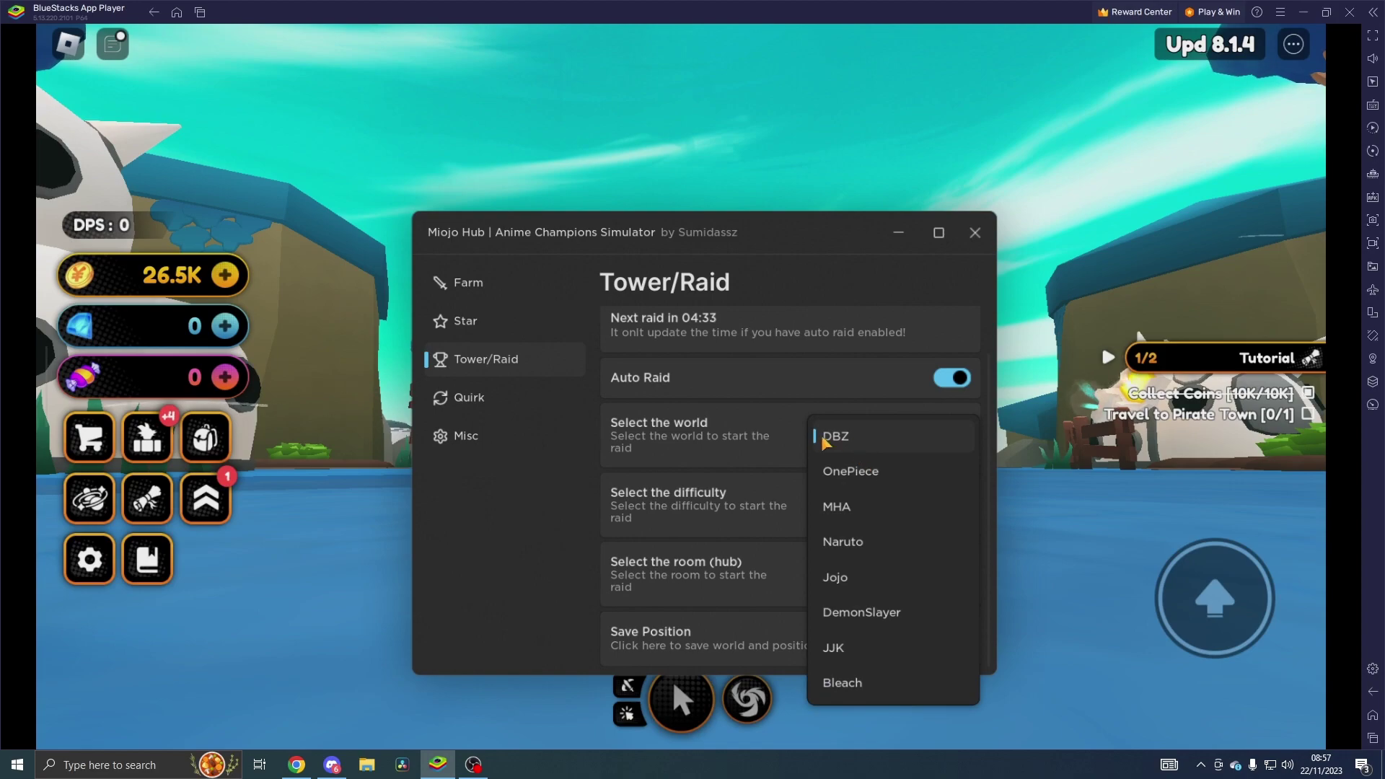
left_click(859, 437)
left_click(852, 507)
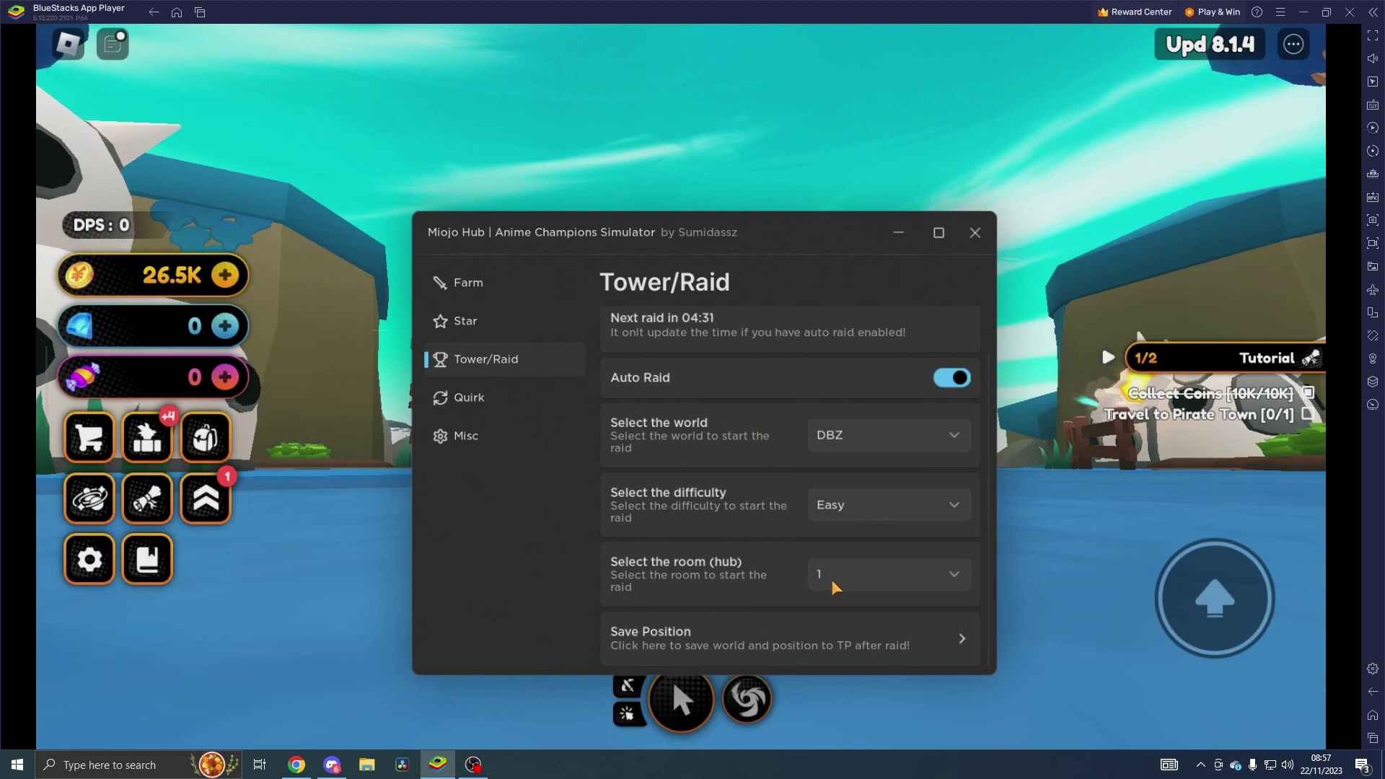
left_click(831, 579)
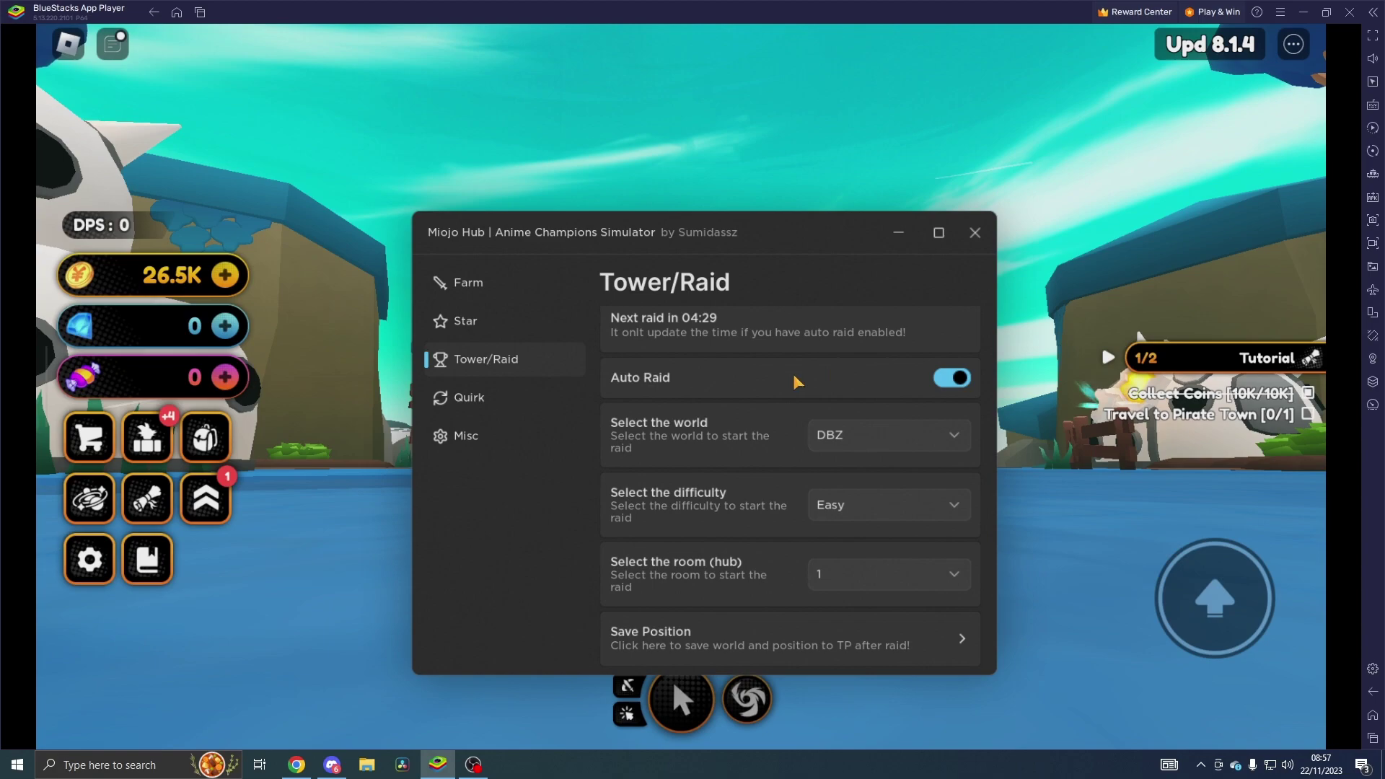
scroll(793, 372, "up", 2)
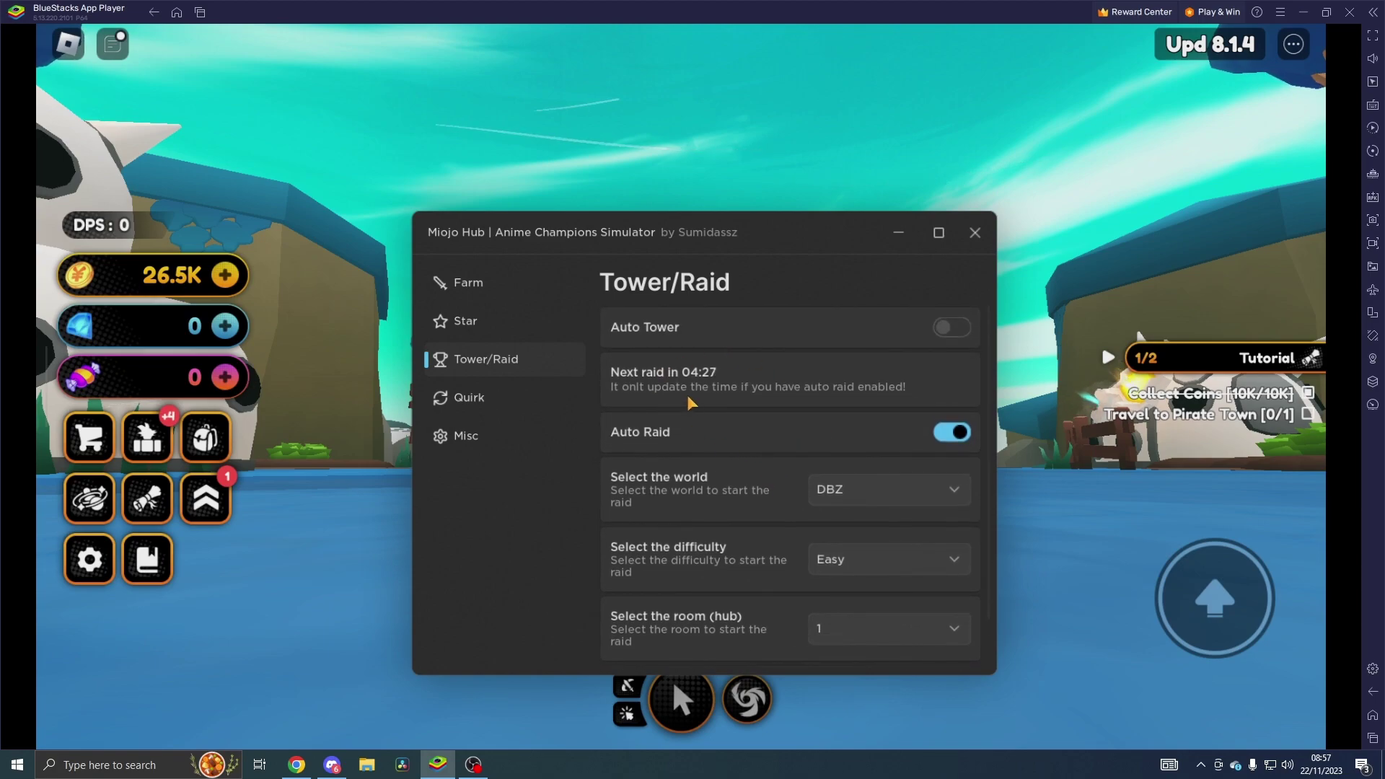